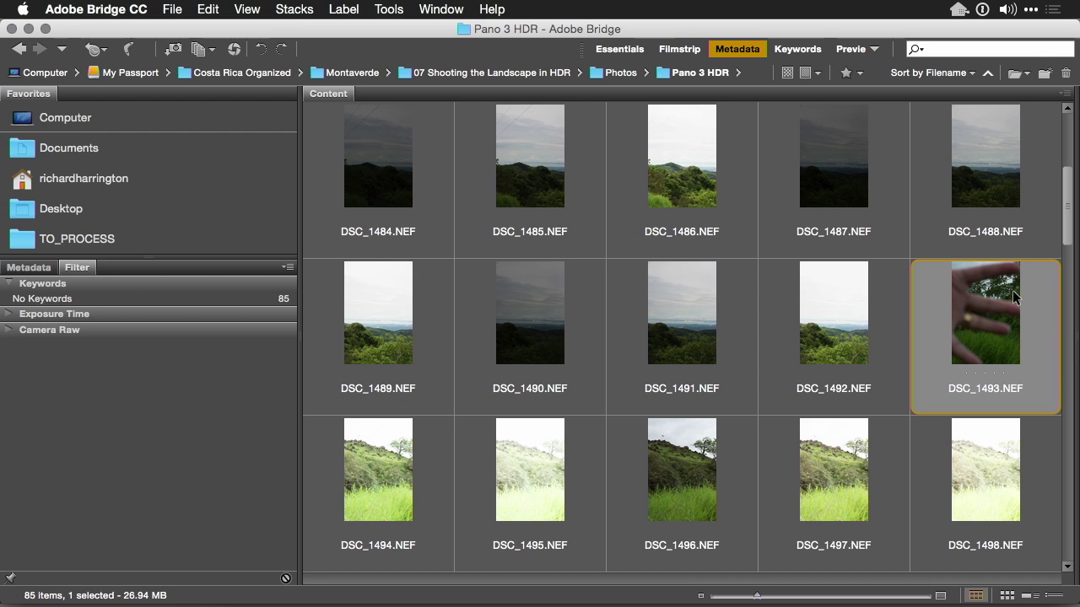
Select the 22 images DSC_1474 through DSC_1495, after previewing DSC_1496 at full size.
{"action": "left_click", "coordinate": [364, 480]}
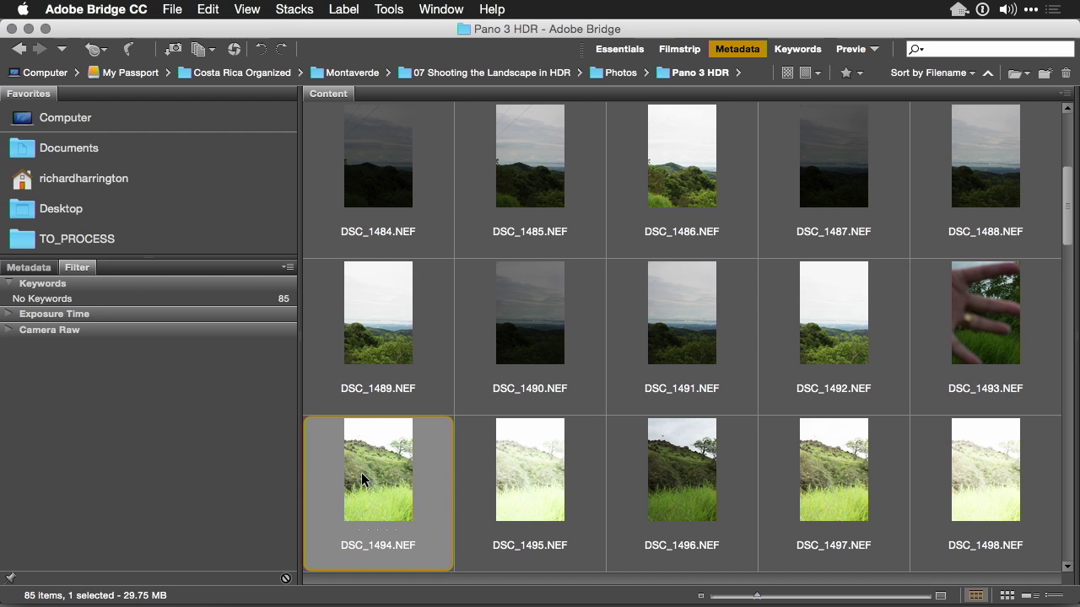
{"action": "key", "text": "Right"}
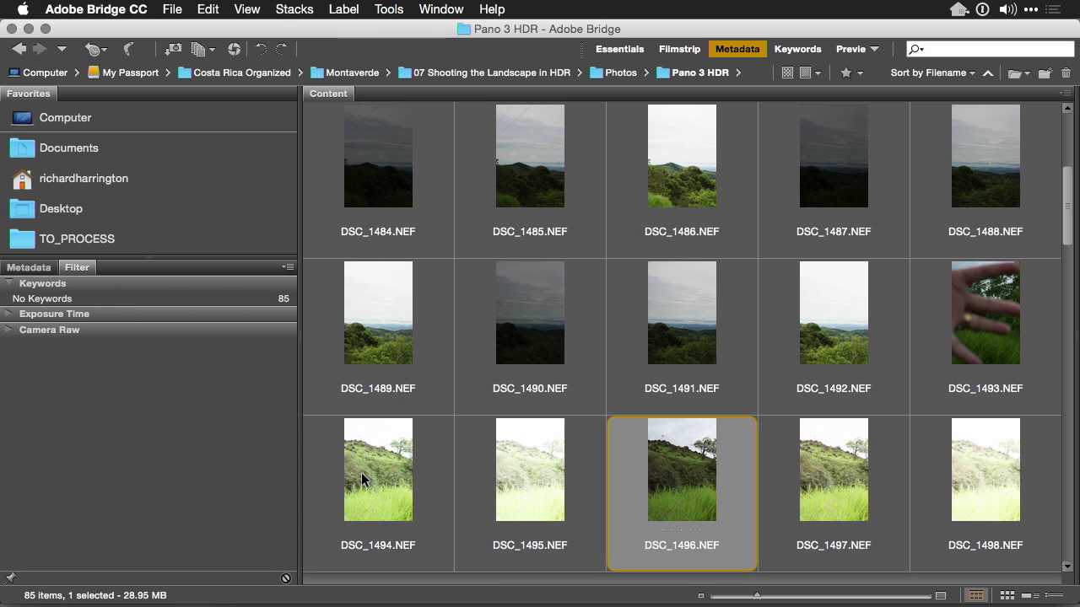
{"action": "key", "text": "Right"}
{"action": "key", "text": "space"}
{"action": "key", "text": "space"}
{"action": "key", "text": "Left"}
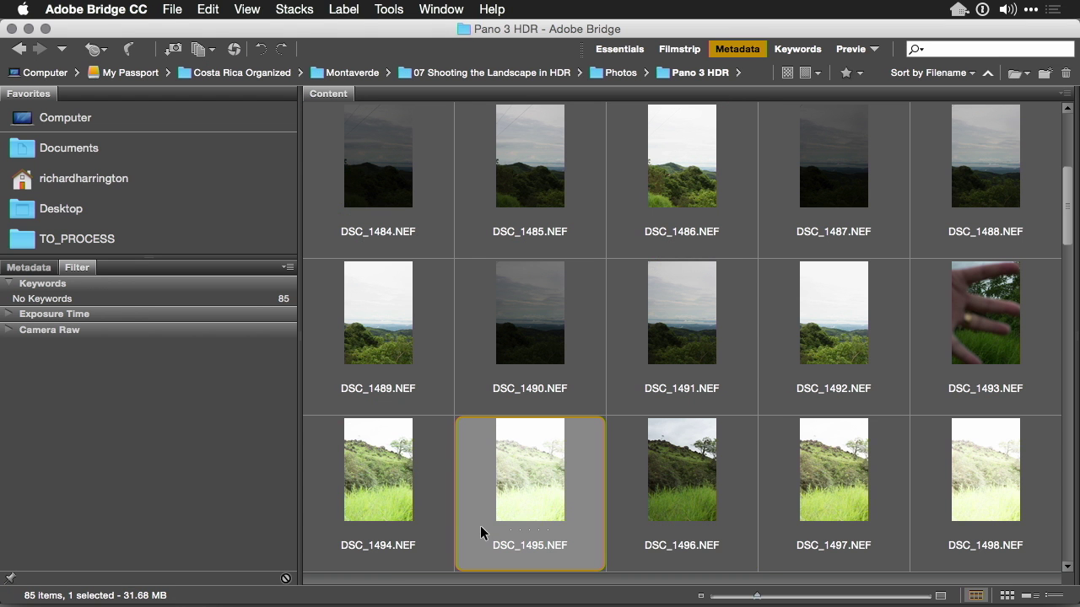
{"action": "key", "text": "shift+Left"}
{"action": "key", "text": "shift+Left"}
{"action": "key", "text": "shift+Left"}
{"action": "key", "text": "shift+Left"}
{"action": "key", "text": "shift+Left"}
{"action": "key", "text": "shift+Left"}
{"action": "key", "text": "shift+Left"}
{"action": "key", "text": "shift+Left"}
{"action": "key", "text": "shift+Left"}
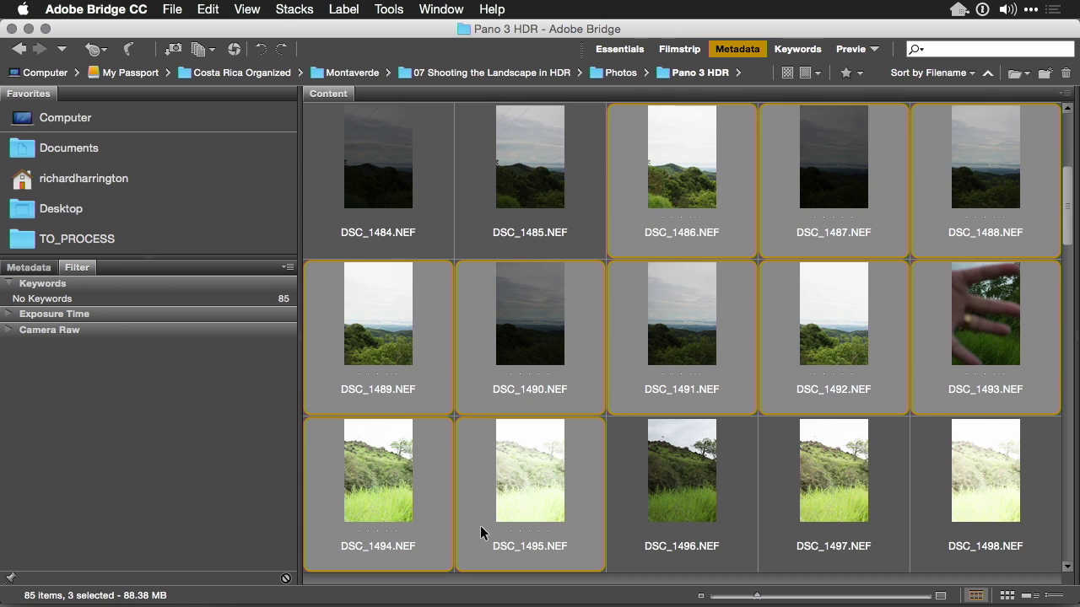
{"action": "key", "text": "shift+Left"}
{"action": "key", "text": "shift+Left"}
{"action": "key", "text": "shift+Left"}
{"action": "key", "text": "shift+Left"}
{"action": "key", "text": "shift+Left"}
{"action": "key", "text": "shift+Left"}
{"action": "key", "text": "shift+Left"}
{"action": "key", "text": "shift+Left"}
{"action": "key", "text": "shift+Left"}
{"action": "key", "text": "shift+Left"}
{"action": "key", "text": "shift+Left"}
{"action": "key", "text": "shift+Left"}
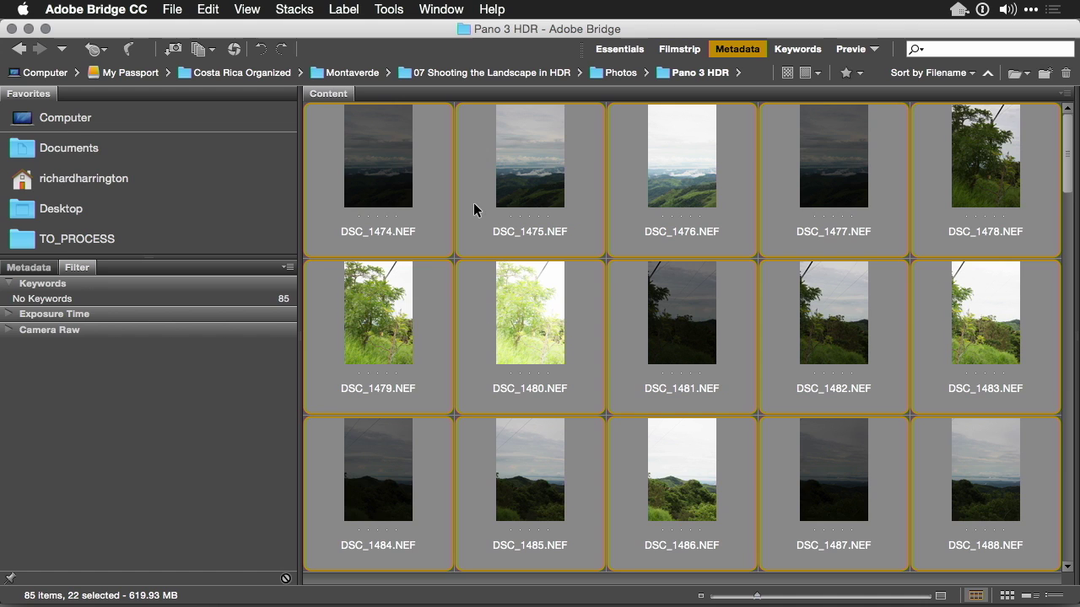
Move the 22 selected images to the Trash and confirm the deletion.
{"action": "right_click", "coordinate": [387, 144]}
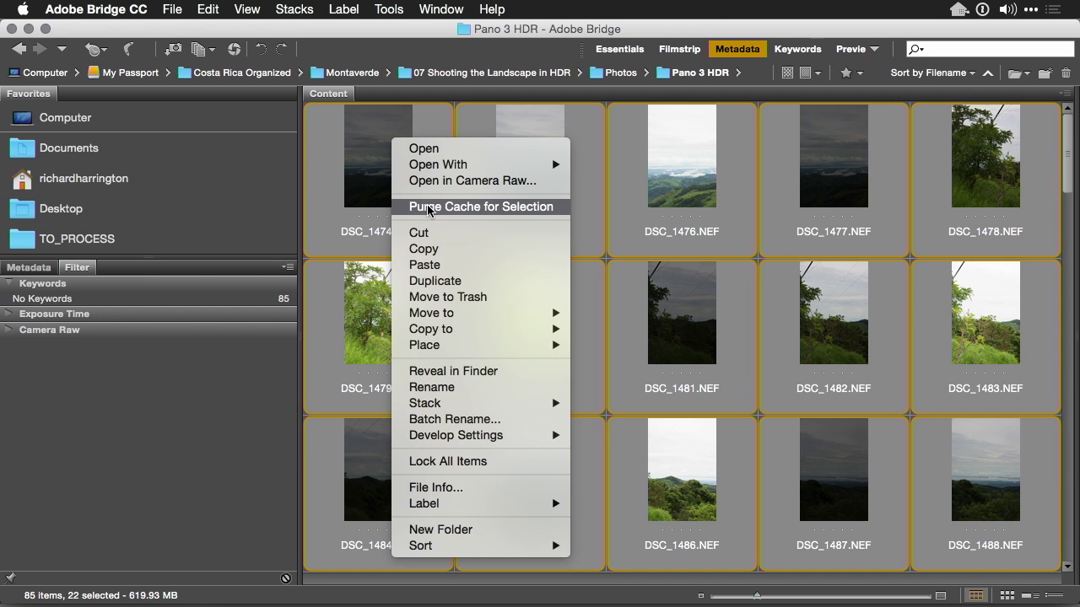
{"action": "left_click", "coordinate": [460, 297]}
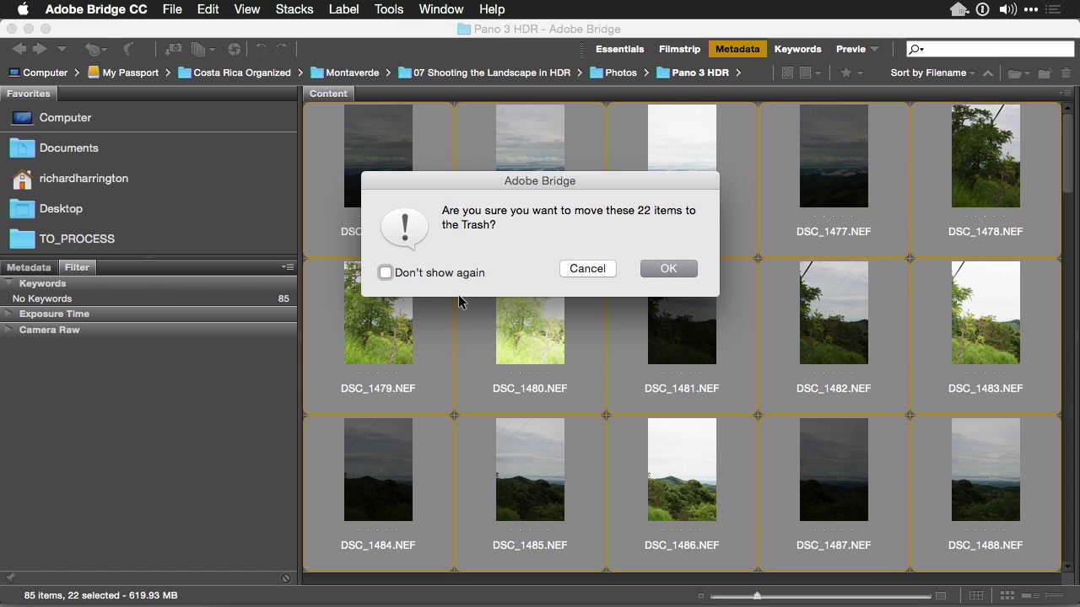
{"action": "left_click", "coordinate": [668, 269]}
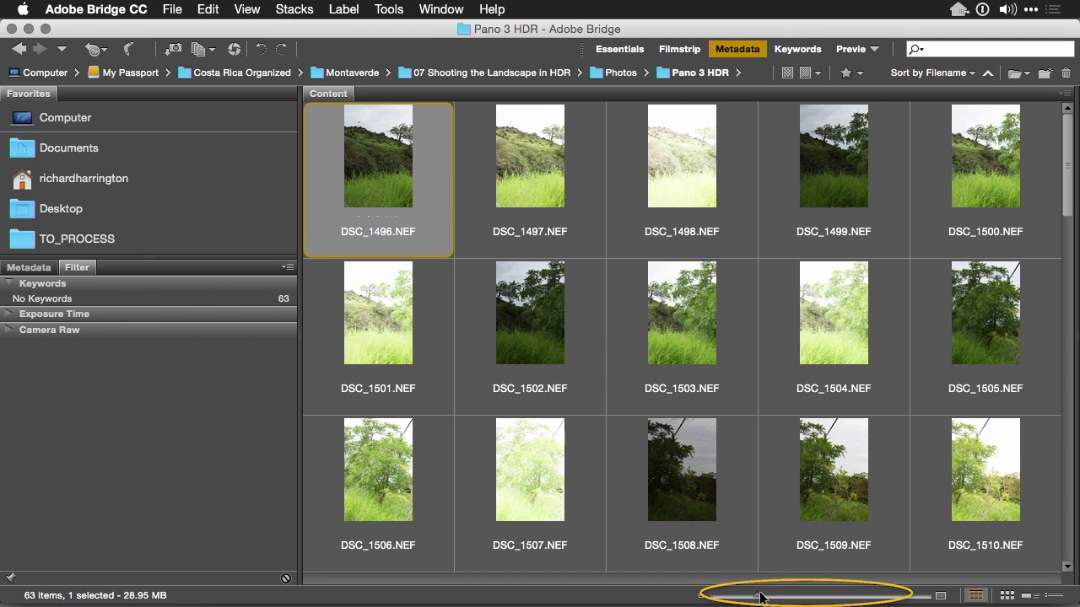
Enlarge the thumbnails and open all 63 remaining images together in Camera Raw.
{"action": "left_click_drag", "start_coordinate": [756, 595], "coordinate": [784, 597]}
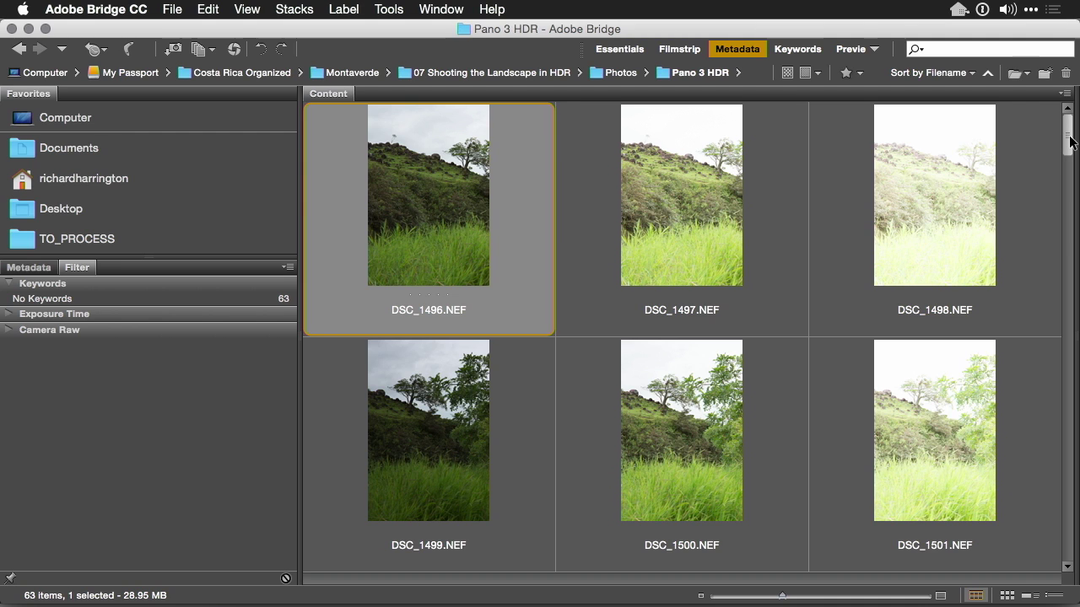
{"action": "key", "text": "super+a"}
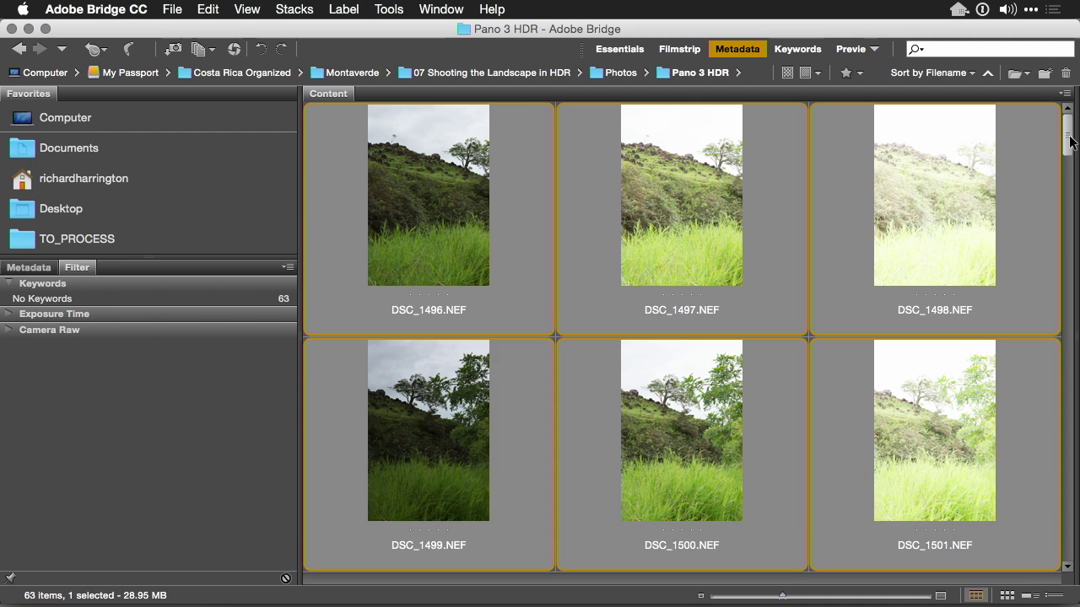
{"action": "right_click", "coordinate": [692, 180]}
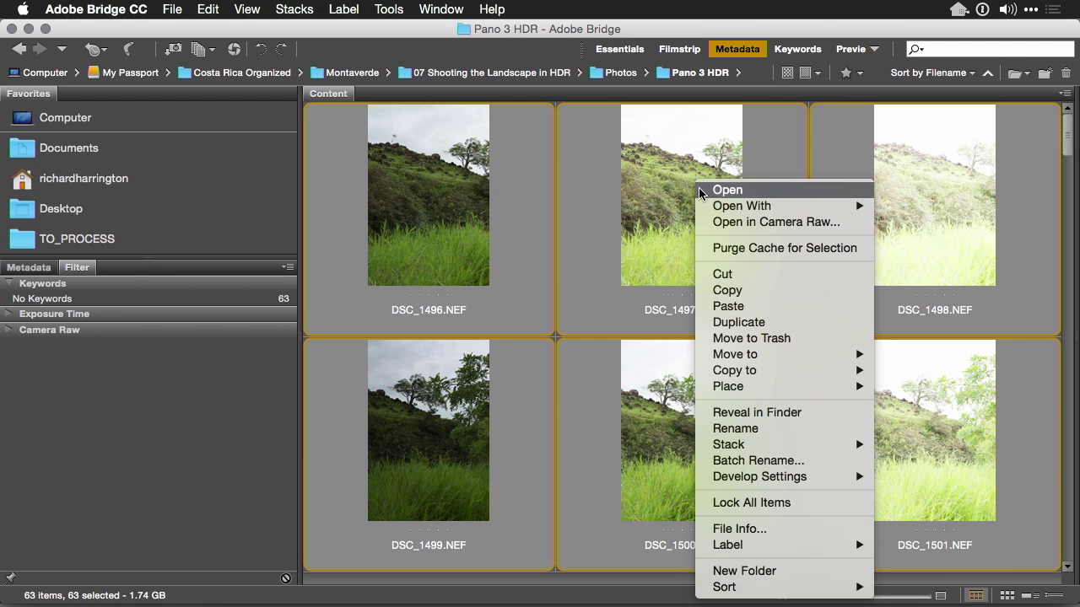
{"action": "left_click", "coordinate": [713, 221]}
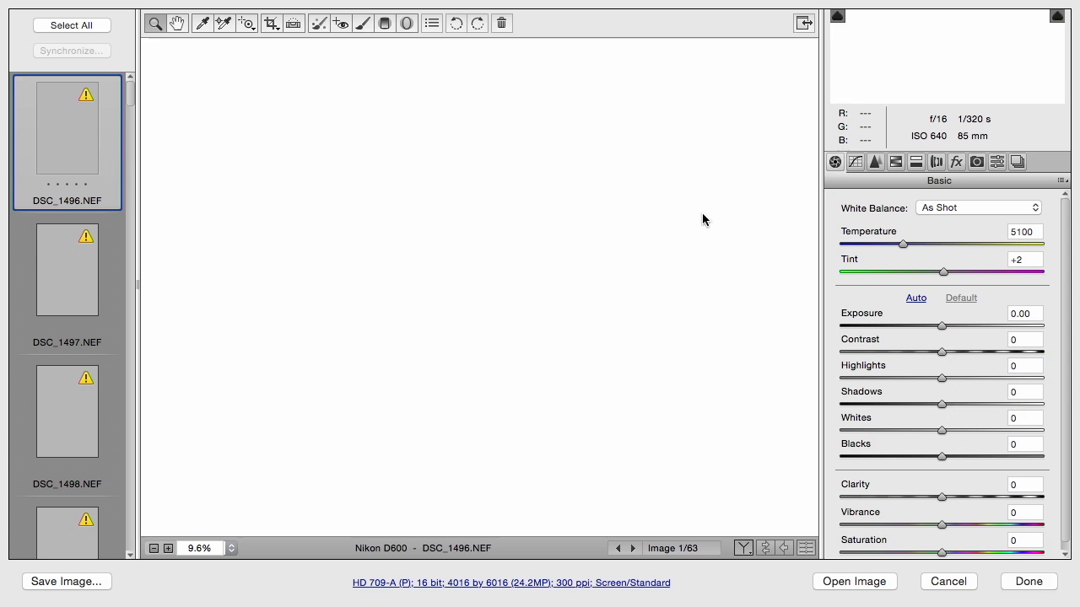
Compare DSC_1516, DSC_1517, DSC_1518 and DSC_1519 in the filmstrip, ending on DSC_1518.
{"action": "scroll", "coordinate": [85, 278], "scroll_direction": "down", "scroll_amount": 15}
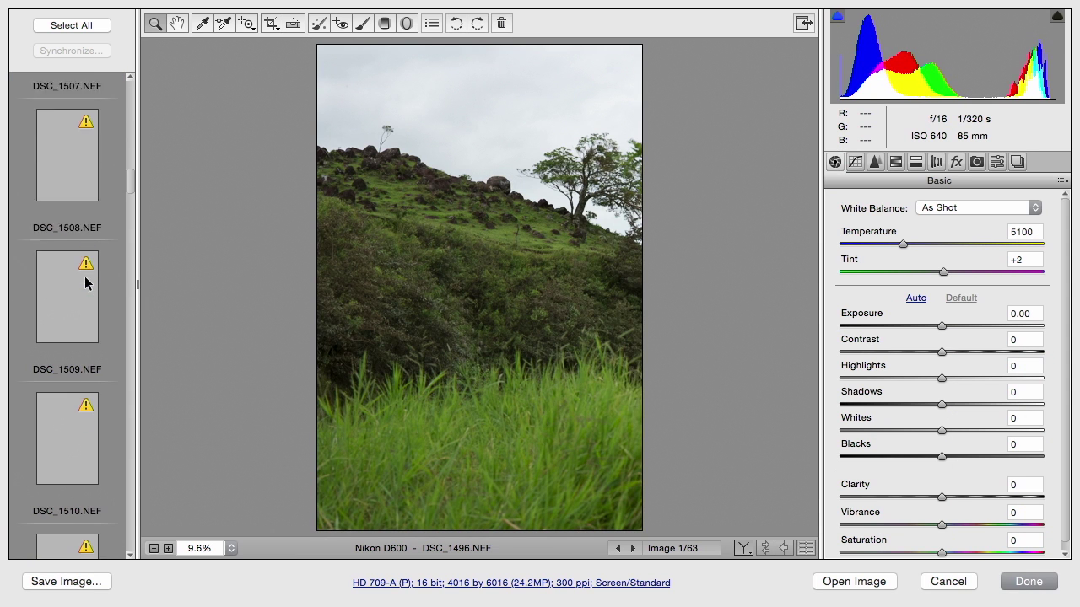
{"action": "scroll", "coordinate": [85, 283], "scroll_direction": "down", "scroll_amount": 8}
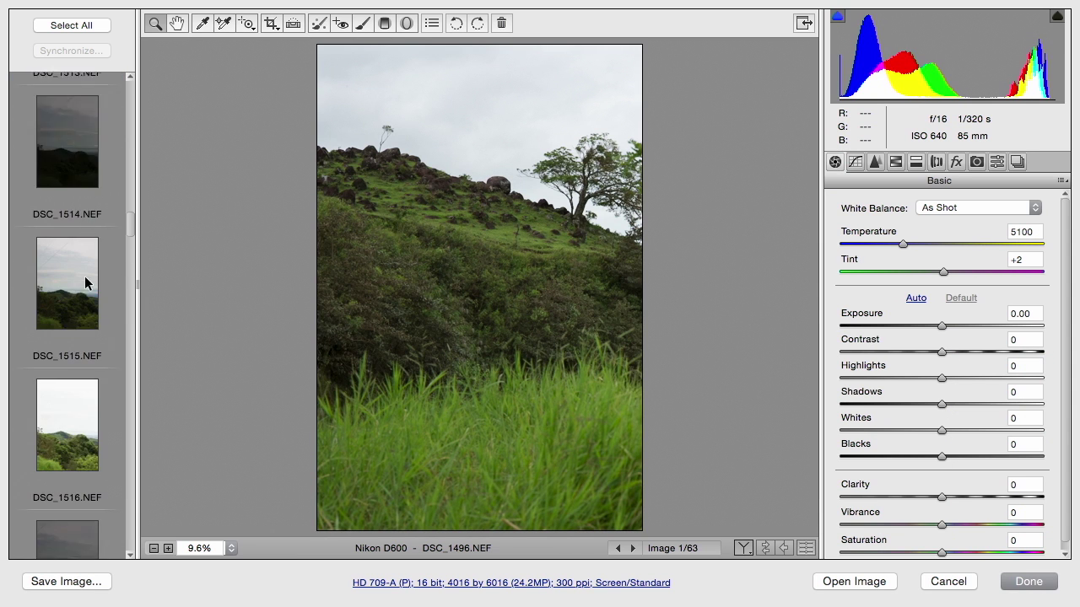
{"action": "scroll", "coordinate": [85, 283], "scroll_direction": "down", "scroll_amount": 2}
{"action": "left_click", "coordinate": [84, 285]}
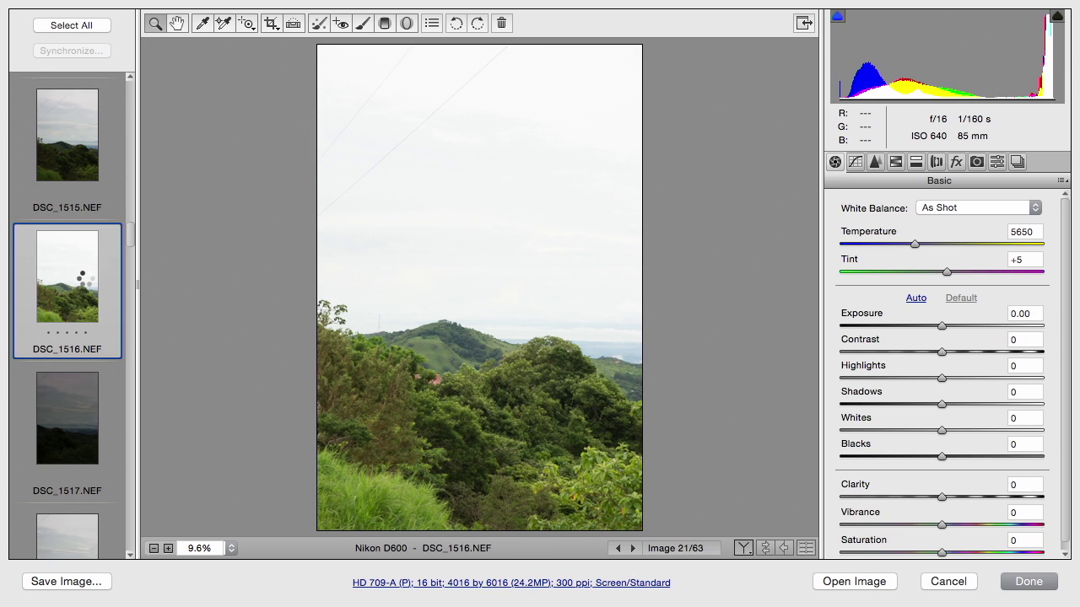
{"action": "scroll", "coordinate": [84, 280], "scroll_direction": "down", "scroll_amount": 2}
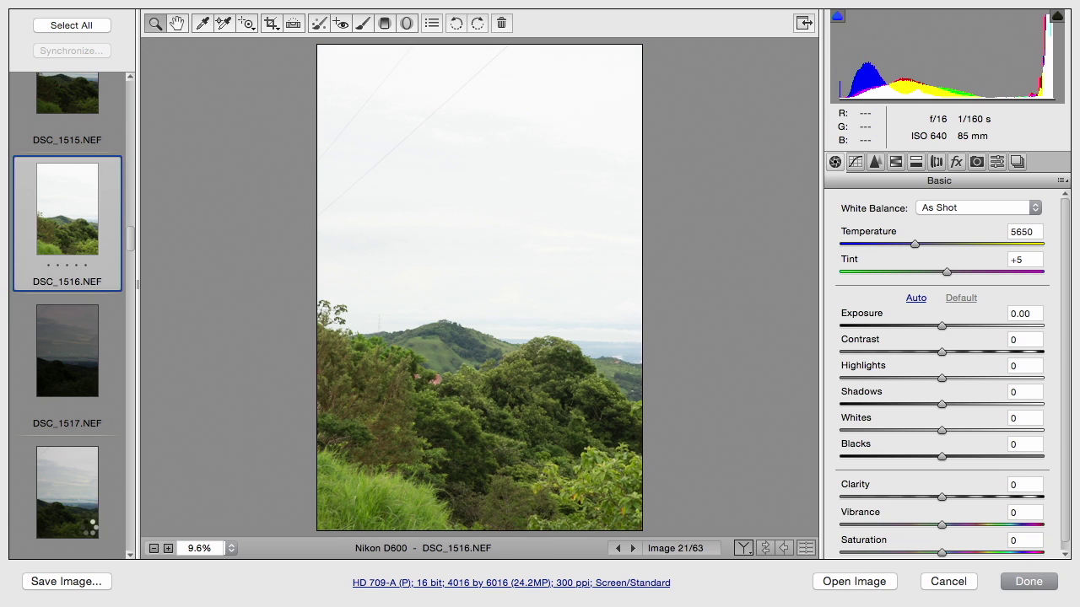
{"action": "left_click", "coordinate": [89, 530]}
{"action": "scroll", "coordinate": [102, 494], "scroll_direction": "down", "scroll_amount": 4}
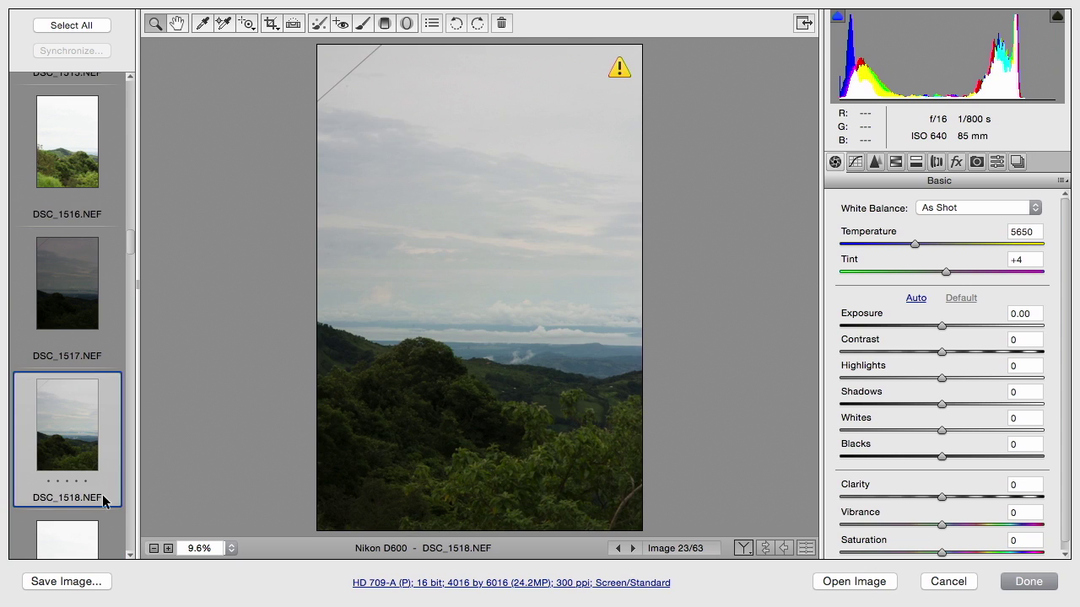
{"action": "scroll", "coordinate": [102, 494], "scroll_direction": "down", "scroll_amount": 1}
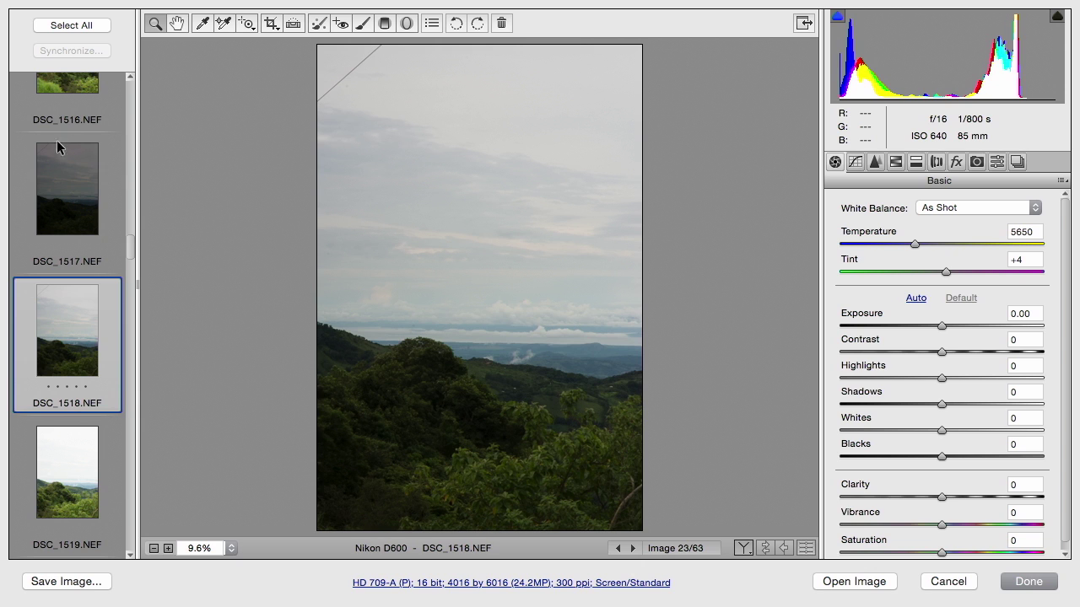
{"action": "left_click", "coordinate": [67, 179]}
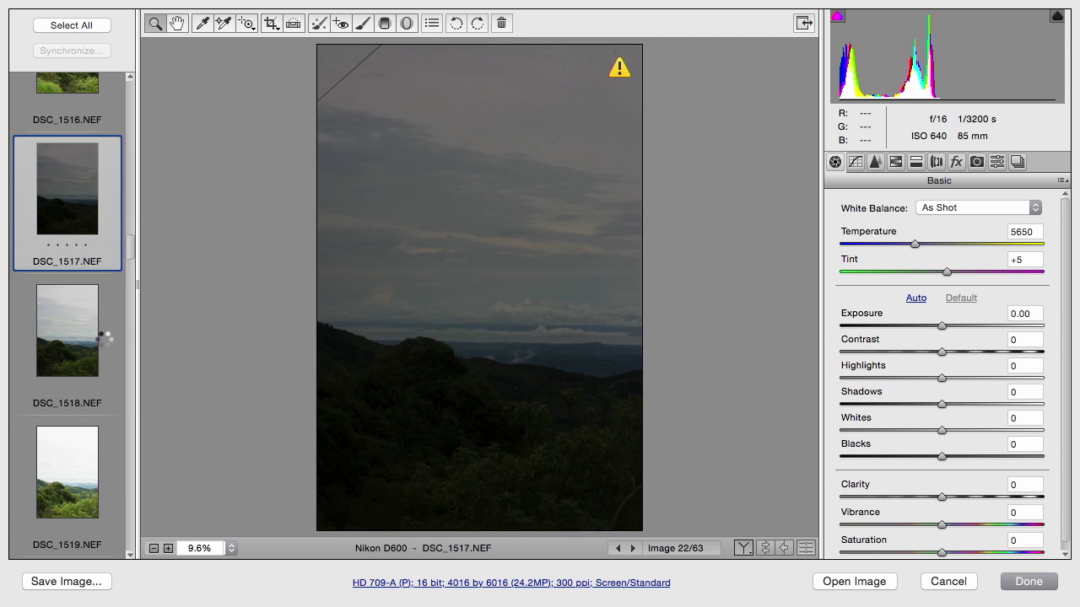
{"action": "left_click", "coordinate": [67, 479]}
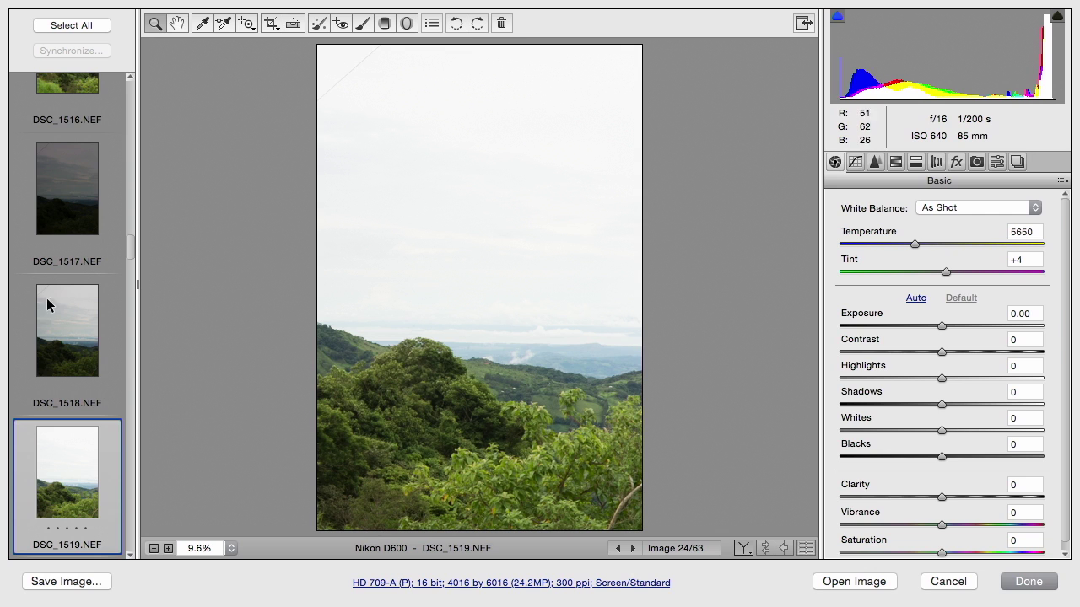
{"action": "left_click", "coordinate": [49, 332]}
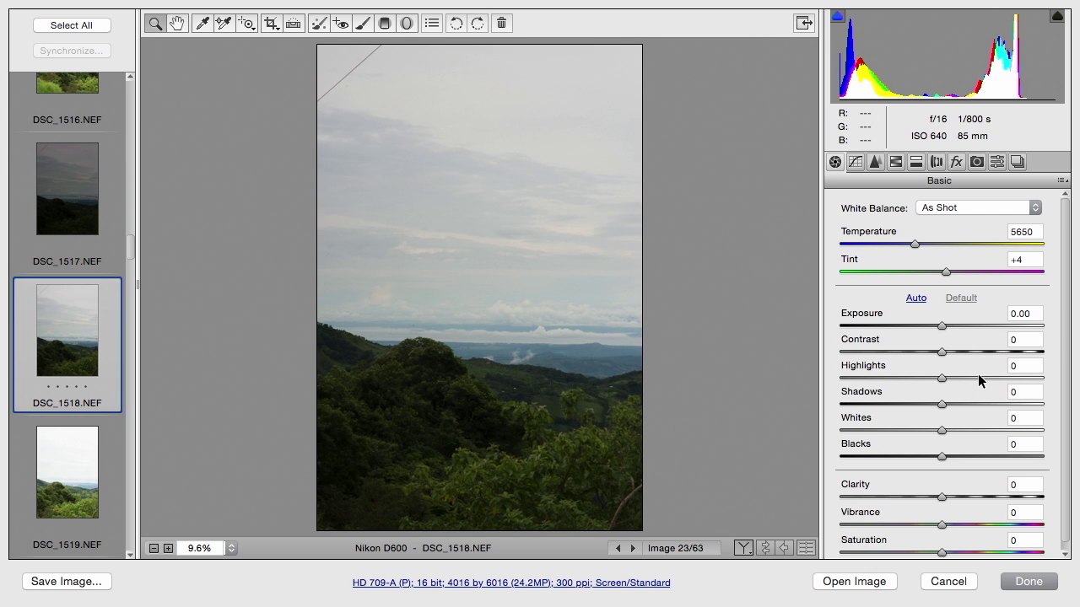
Apply Auto tone to DSC_1518, then set Highlights -70, Shadows +28 and Clarity +15.
{"action": "left_click", "coordinate": [917, 300]}
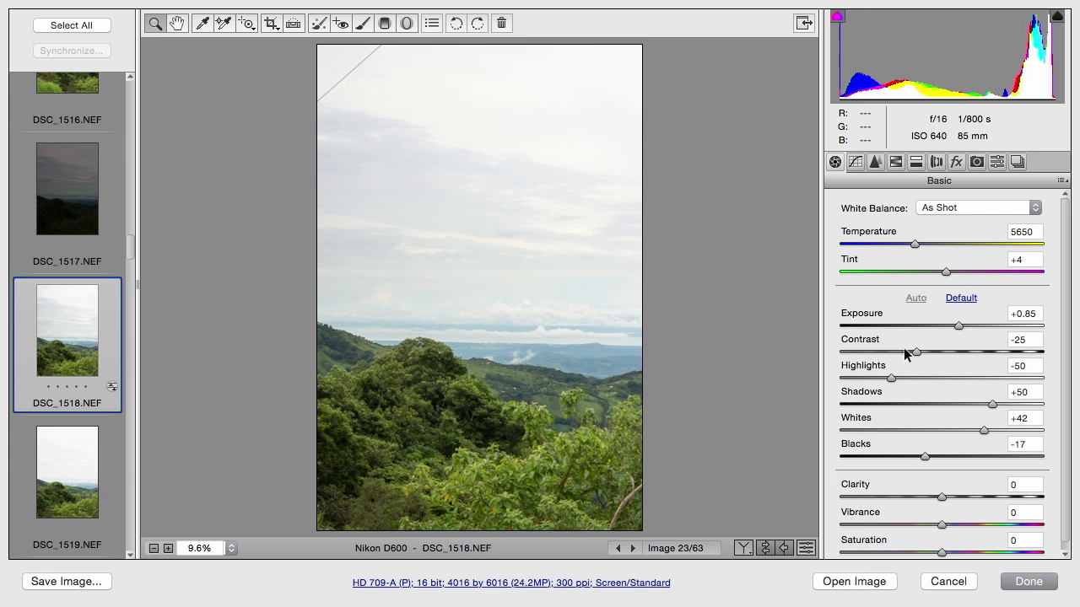
{"action": "left_click", "coordinate": [886, 376]}
{"action": "left_click_drag", "start_coordinate": [882, 377], "coordinate": [871, 379]}
{"action": "left_click_drag", "start_coordinate": [991, 405], "coordinate": [966, 405]}
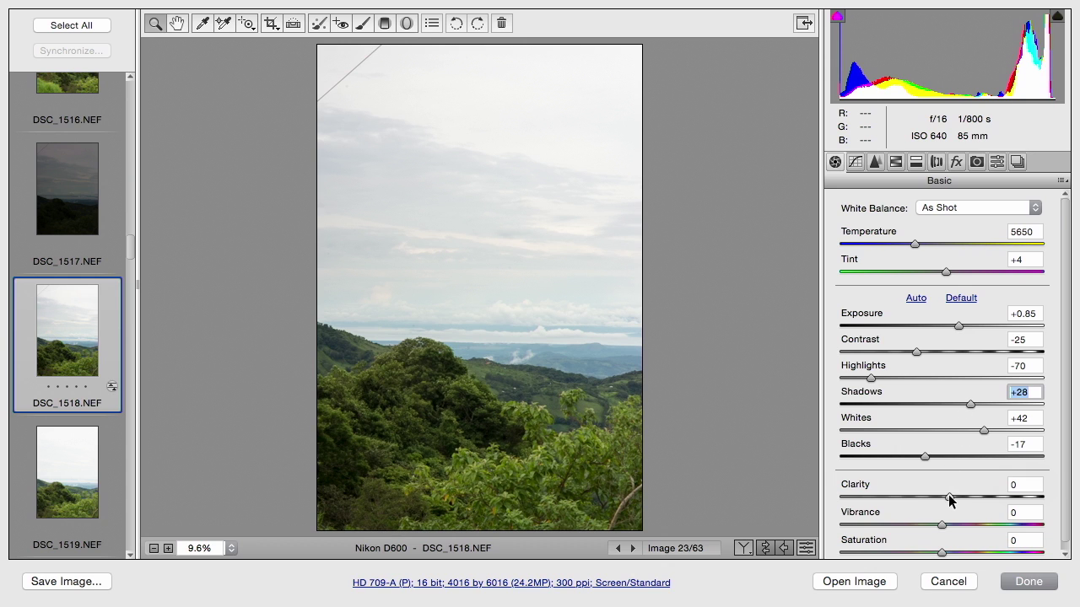
{"action": "left_click_drag", "start_coordinate": [944, 498], "coordinate": [957, 498]}
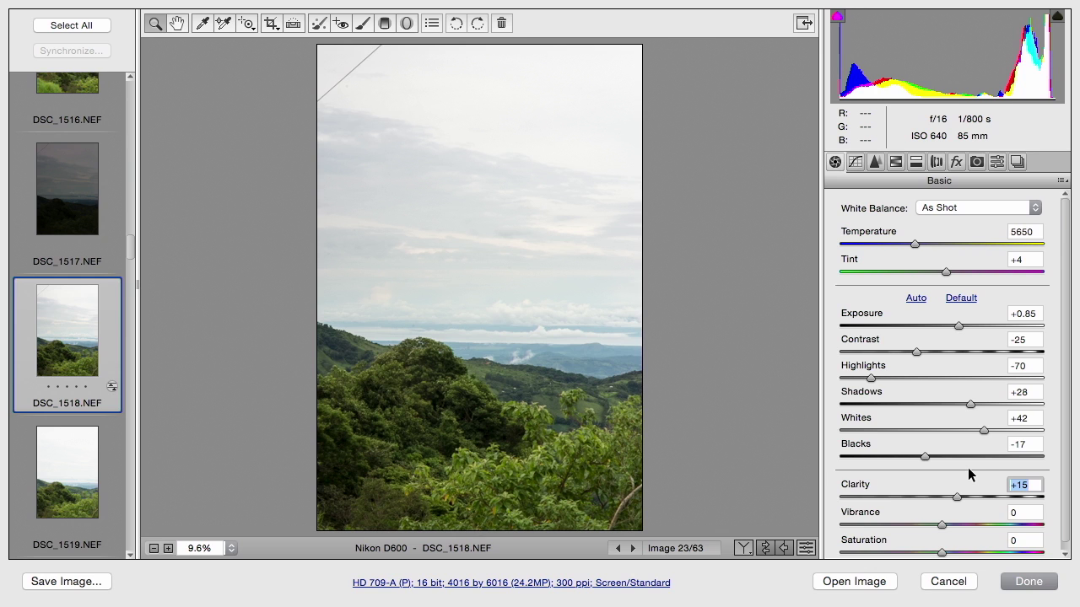
Toggle Lens Profile Corrections off and on to compare, leaving the Sigma 85mm F1.4 profile enabled.
{"action": "left_click", "coordinate": [935, 162]}
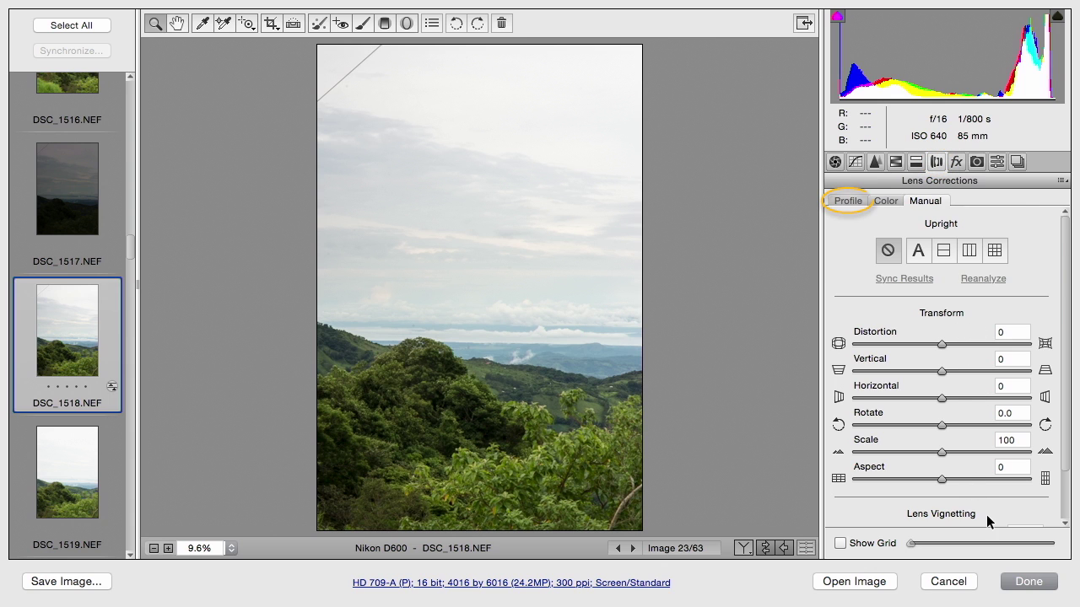
{"action": "left_click", "coordinate": [848, 200]}
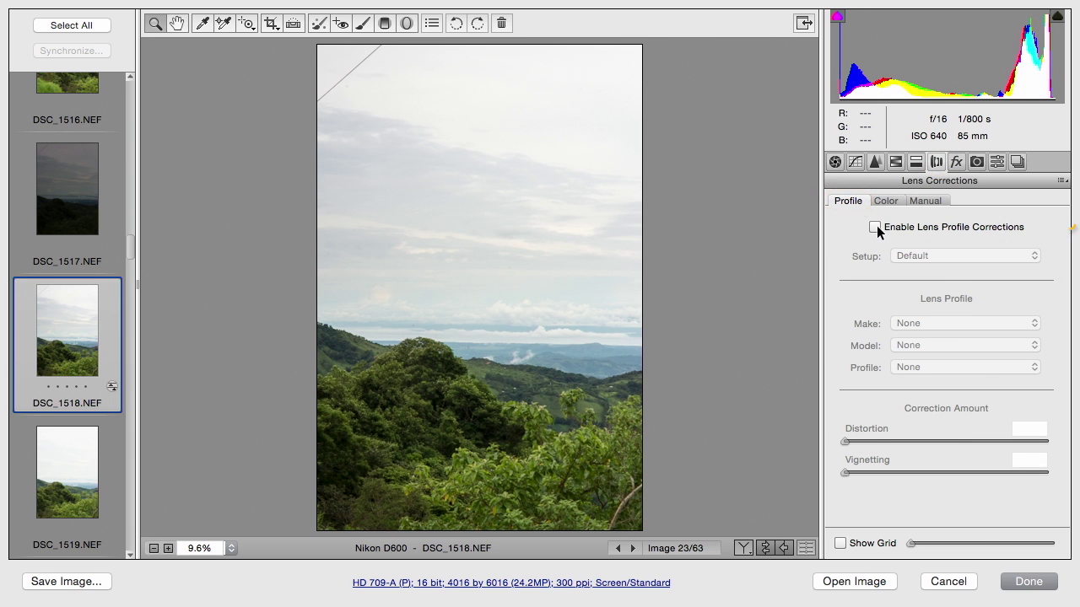
{"action": "left_click", "coordinate": [875, 226]}
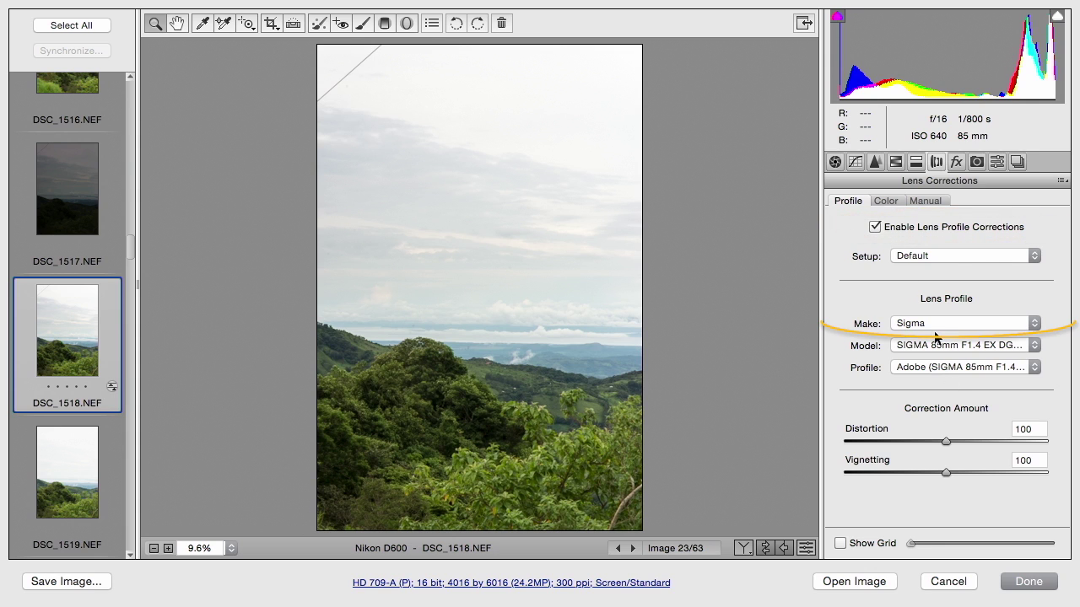
{"action": "left_click", "coordinate": [874, 226]}
{"action": "left_click", "coordinate": [875, 226]}
{"action": "left_click", "coordinate": [875, 226]}
{"action": "left_click", "coordinate": [874, 226]}
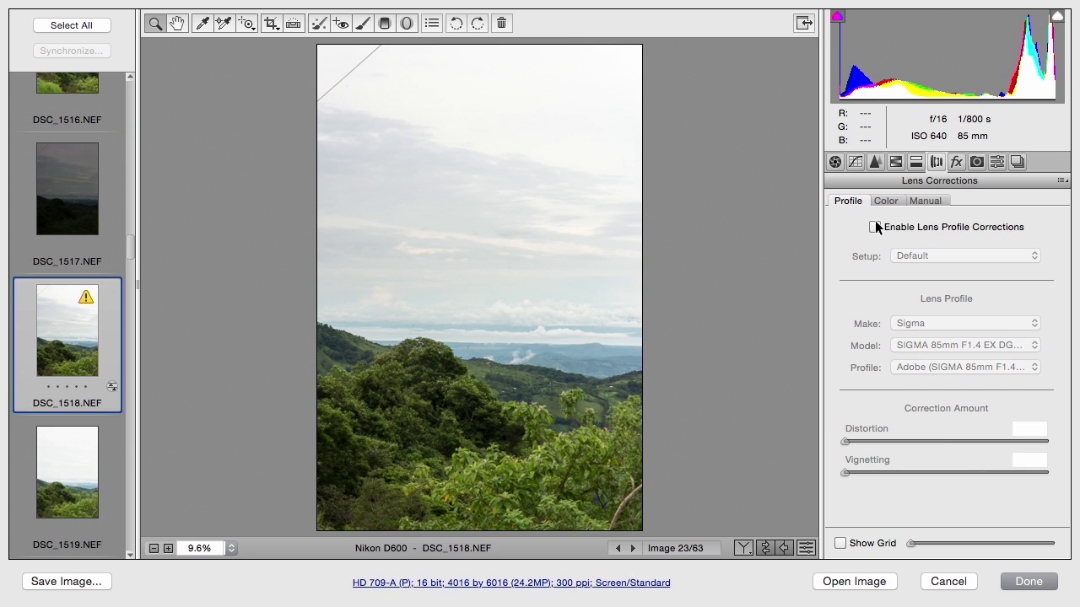
{"action": "left_click", "coordinate": [875, 226]}
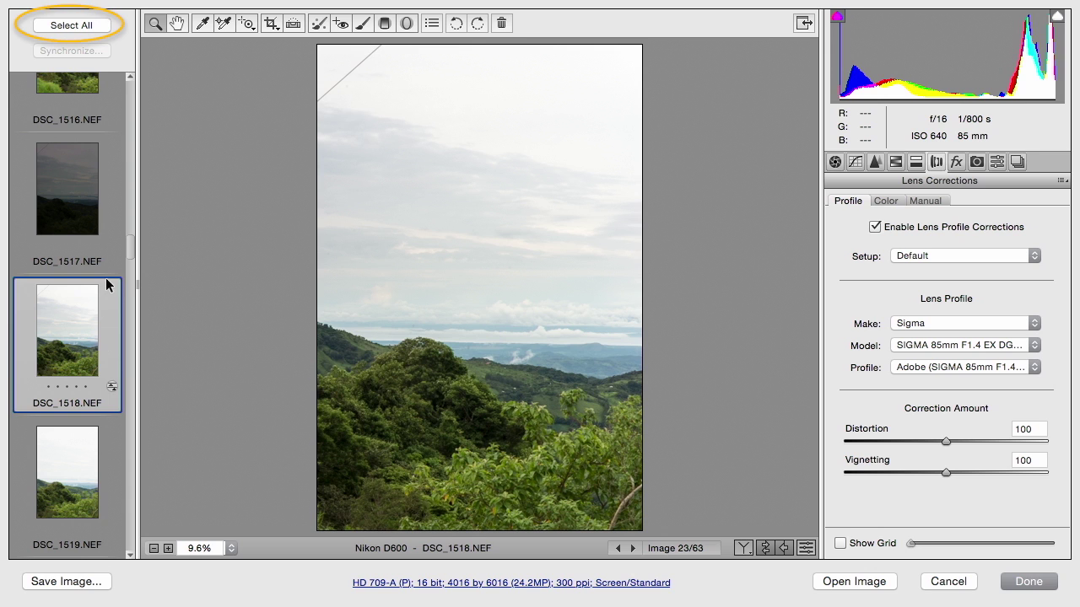
Select all 63 images and synchronize Everything from DSC_1518's settings.
{"action": "left_click", "coordinate": [84, 28]}
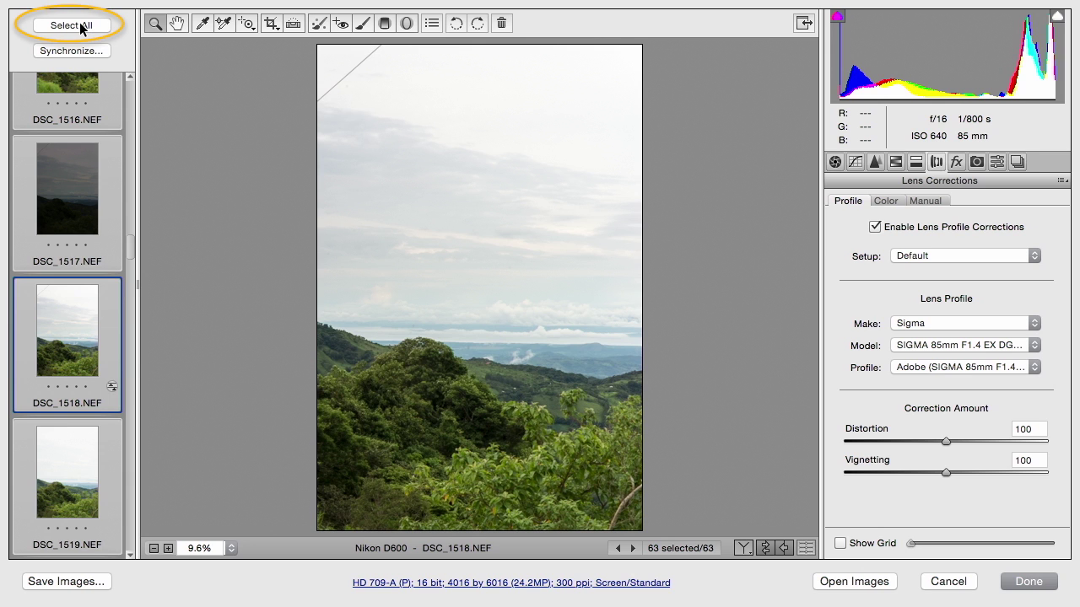
{"action": "left_click", "coordinate": [82, 51]}
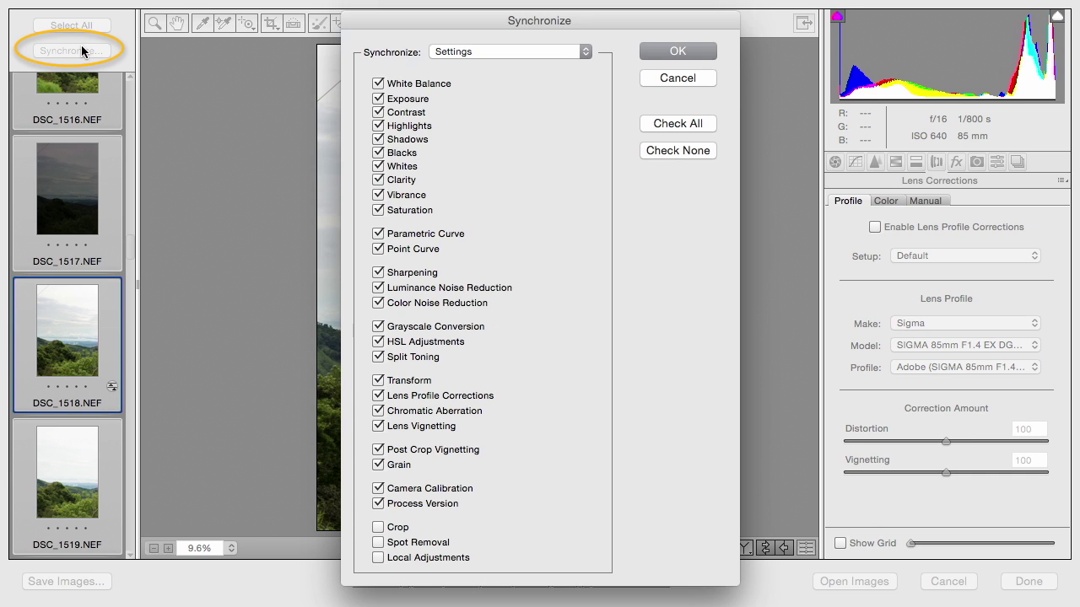
{"action": "left_click", "coordinate": [539, 49]}
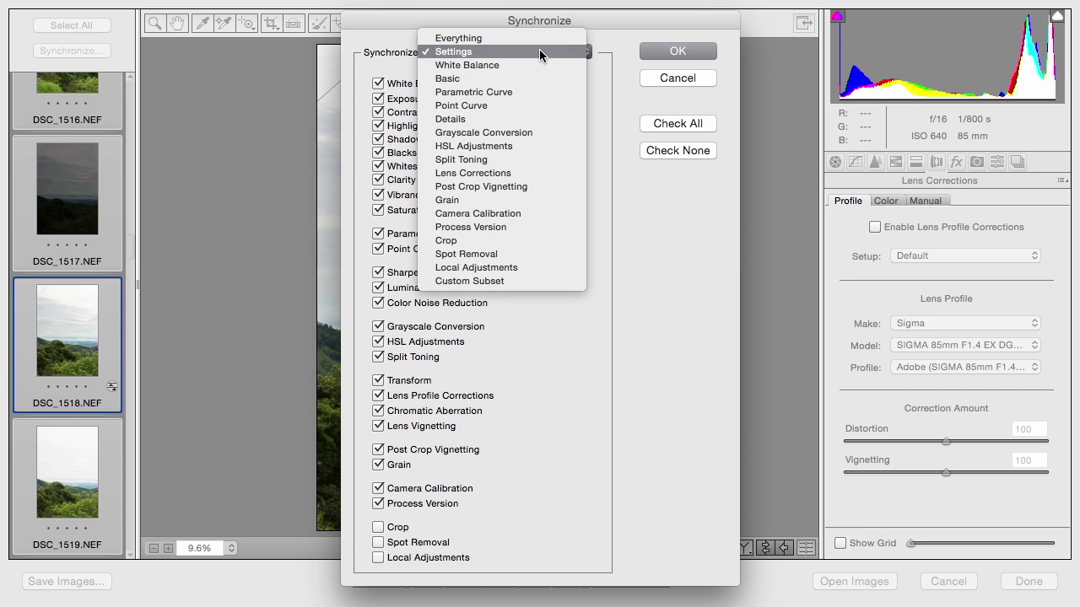
{"action": "left_click", "coordinate": [537, 38]}
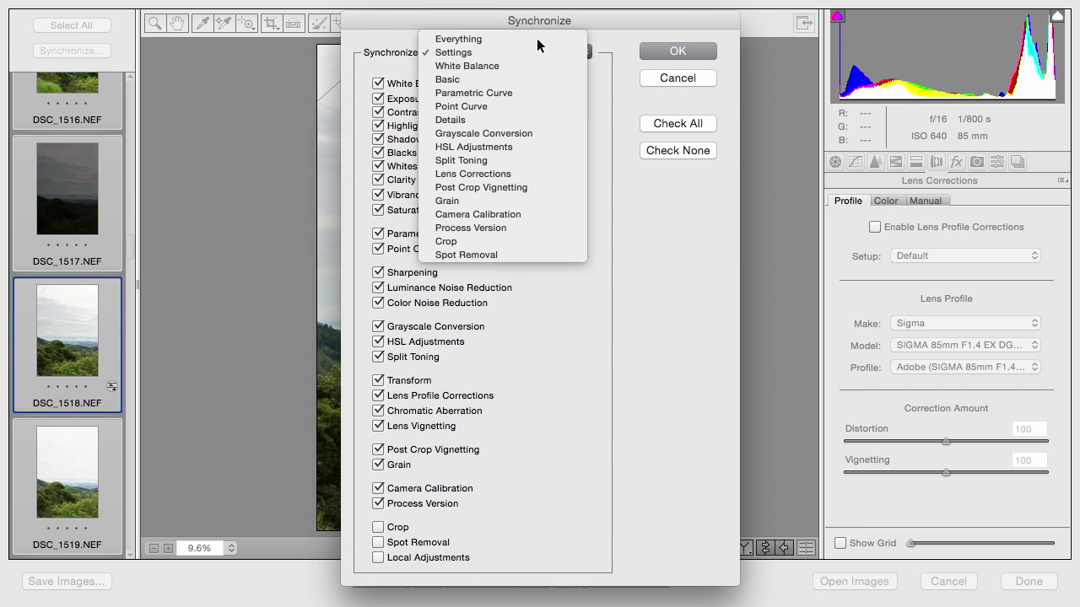
{"action": "left_click", "coordinate": [660, 51]}
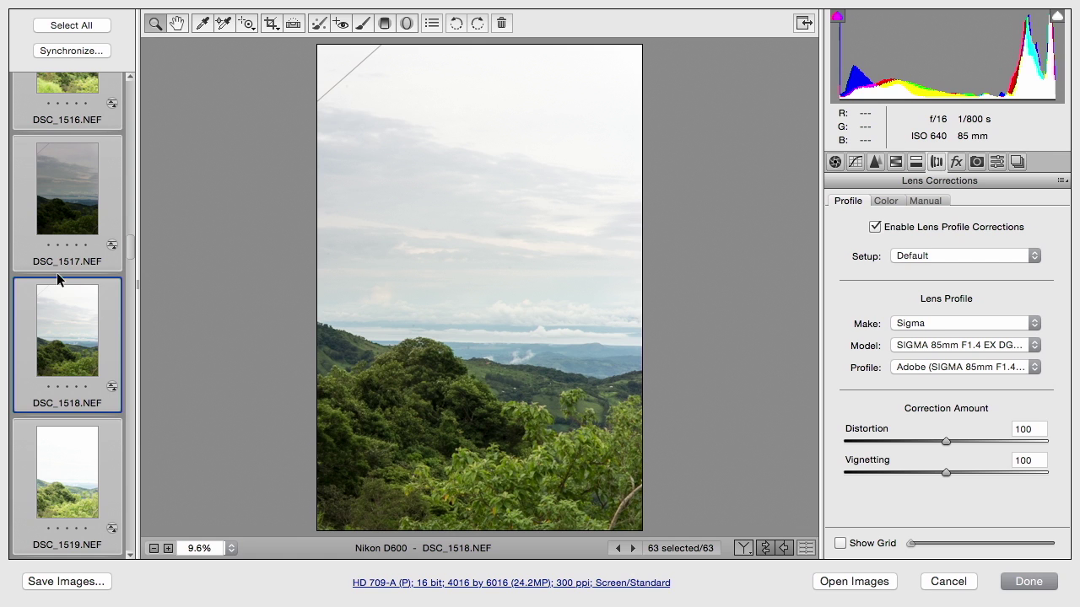
Set workflow options to ProPhoto RGB, 16 bit, with Sharpen For turned off.
{"action": "left_click", "coordinate": [393, 583]}
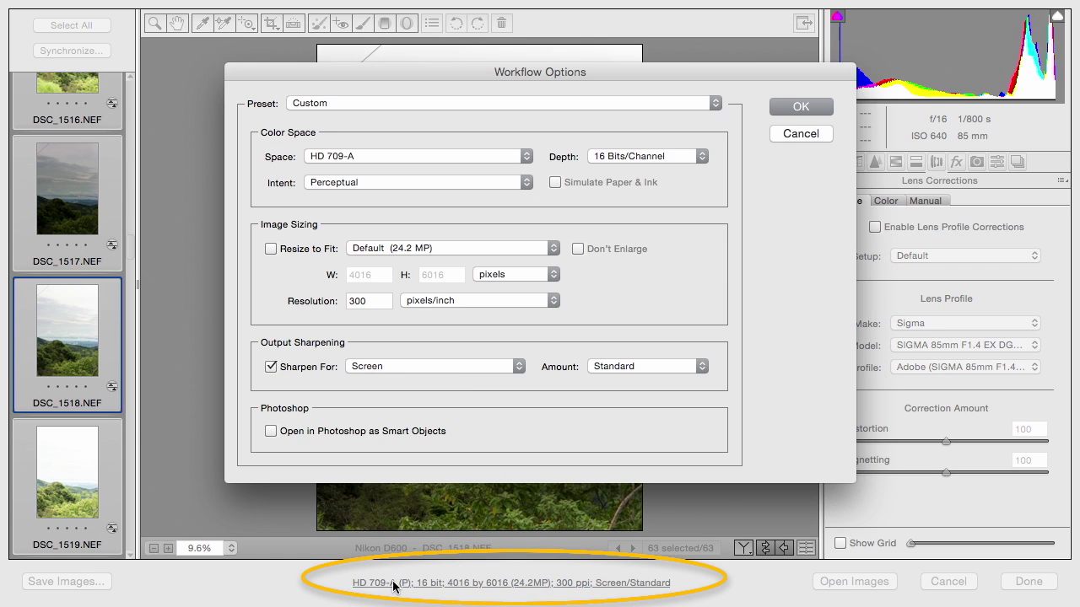
{"action": "left_click", "coordinate": [421, 156]}
{"action": "mouse_move", "coordinate": [412, 10]}
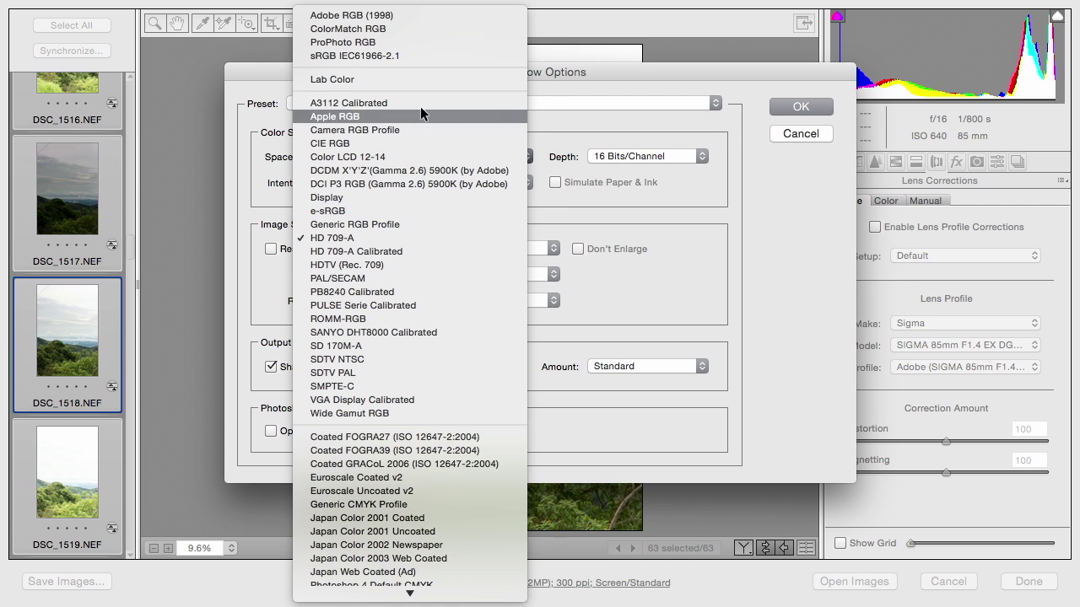
{"action": "left_click", "coordinate": [421, 37]}
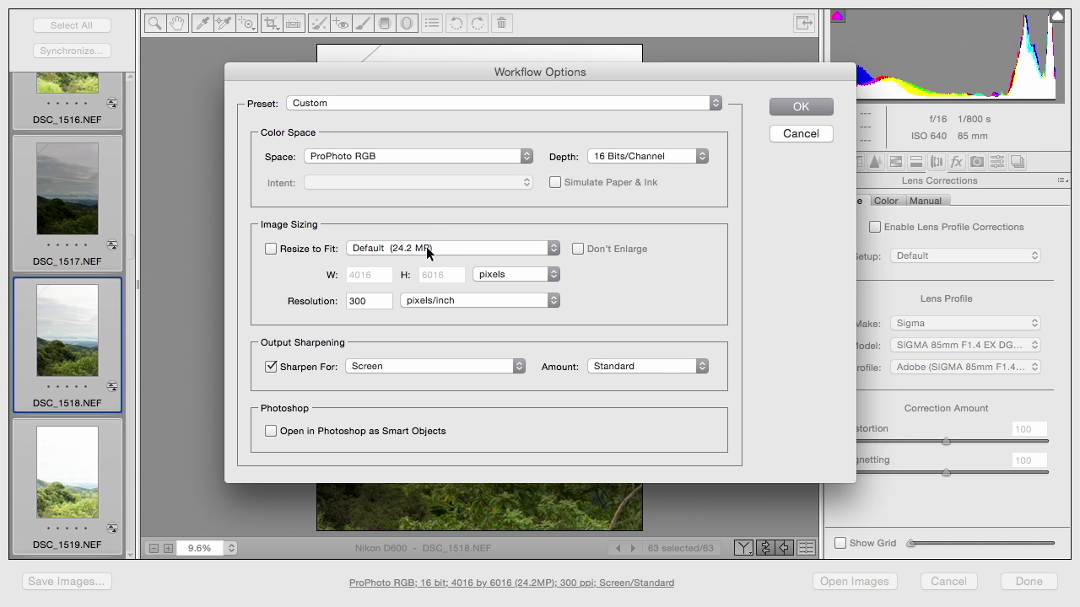
{"action": "left_click", "coordinate": [317, 365]}
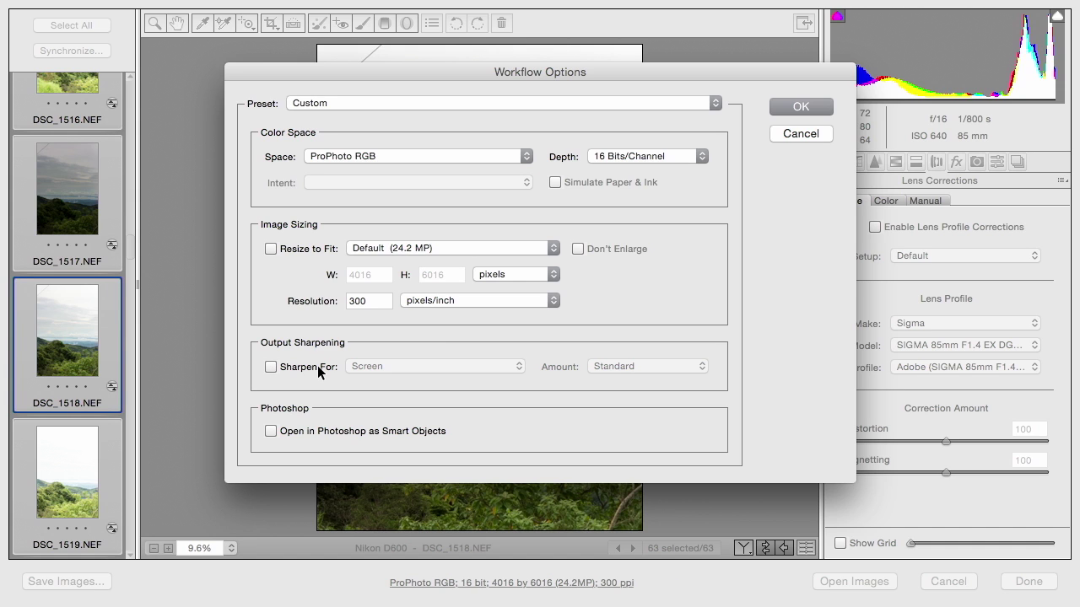
{"action": "left_click", "coordinate": [793, 107]}
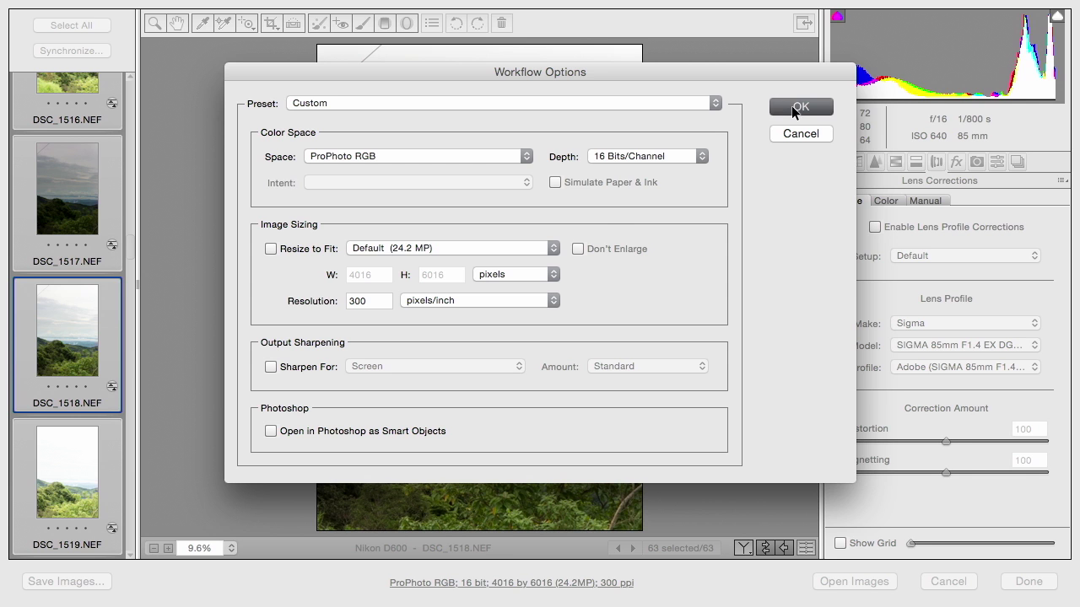
Save all 63 images as TIFFs into a new HDR_SOURCE folder inside TO_PROCESS.
{"action": "left_click", "coordinate": [95, 26]}
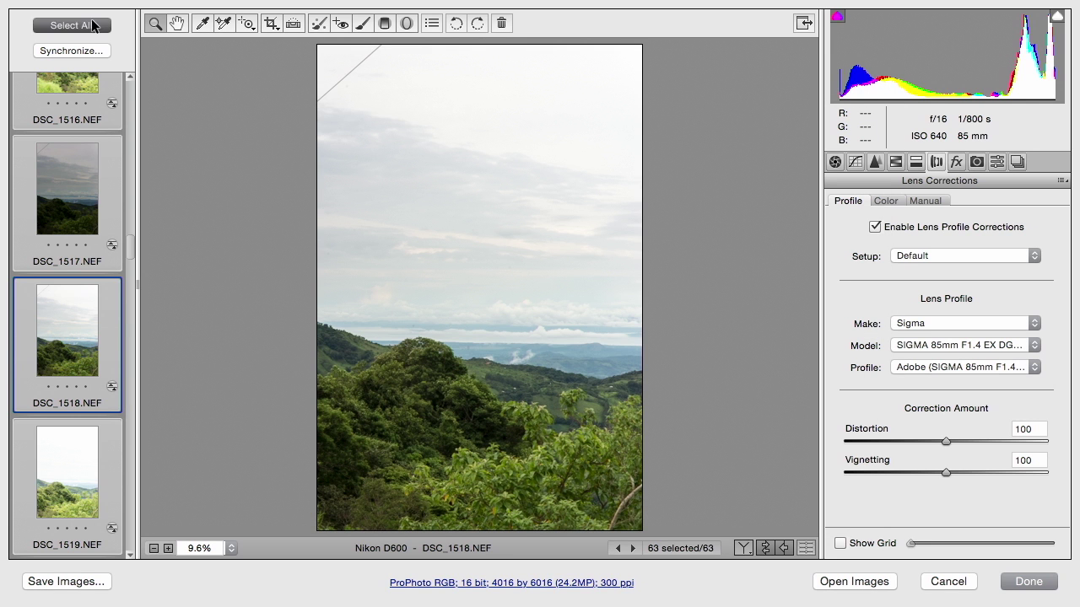
{"action": "left_click", "coordinate": [65, 583]}
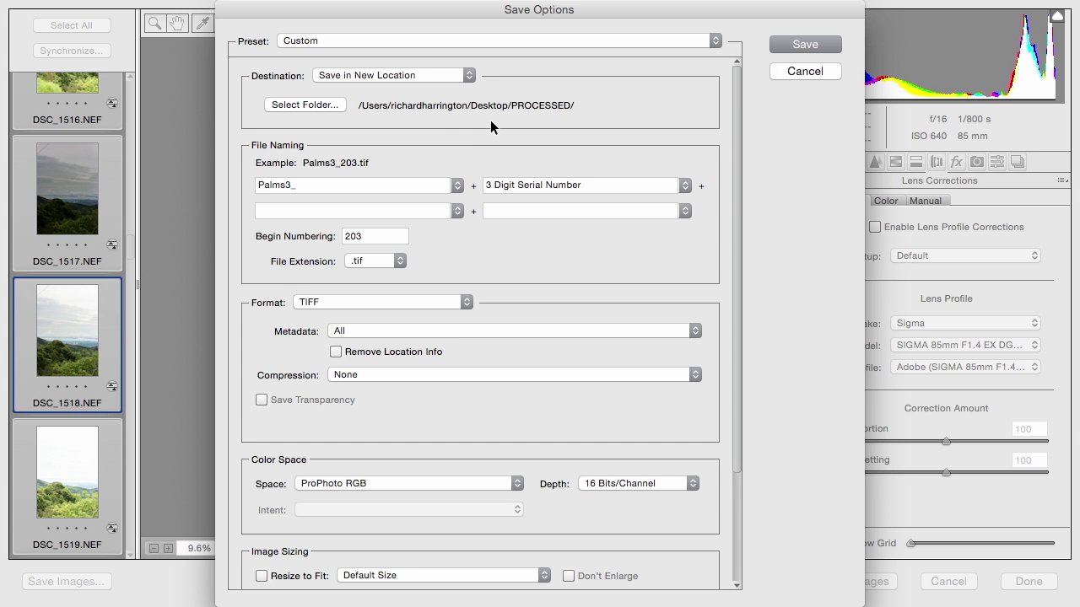
{"action": "left_click", "coordinate": [337, 105]}
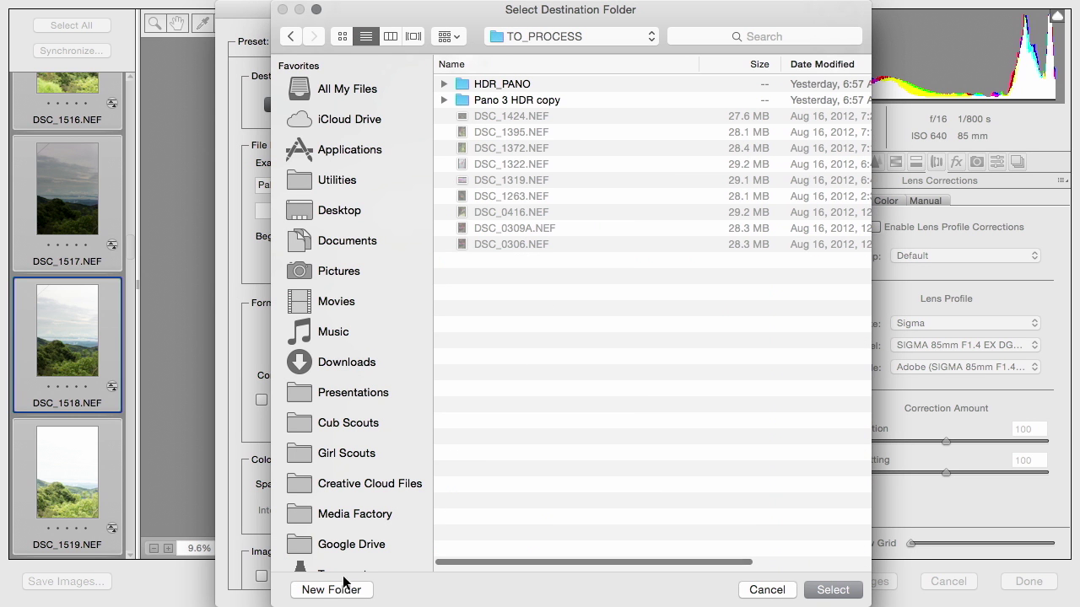
{"action": "left_click", "coordinate": [346, 583]}
{"action": "type", "text": "HDR_SOURCE"}
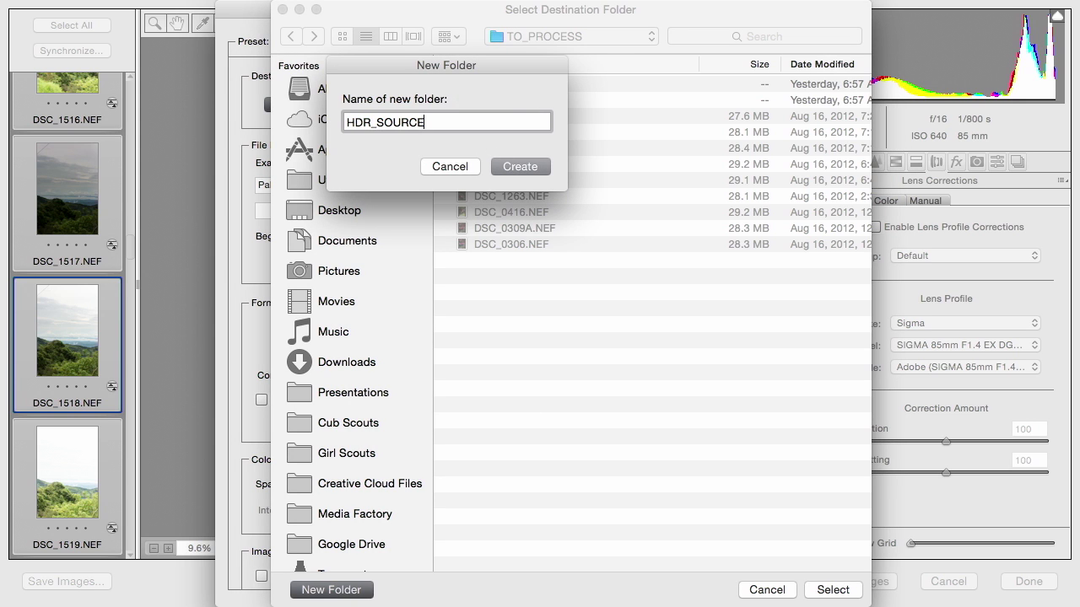
{"action": "key", "text": "Return"}
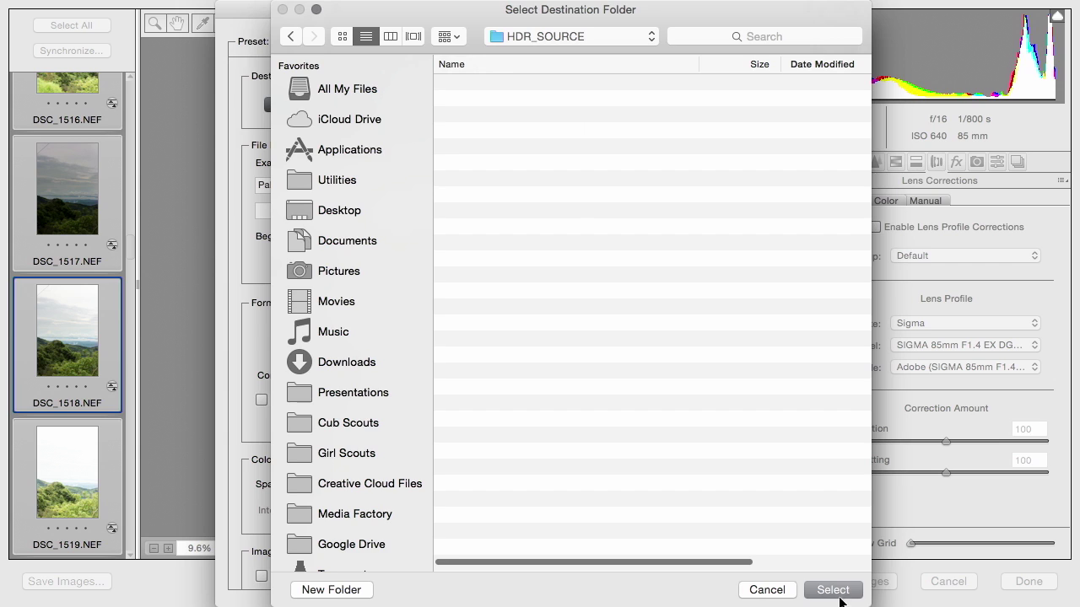
{"action": "left_click", "coordinate": [840, 595]}
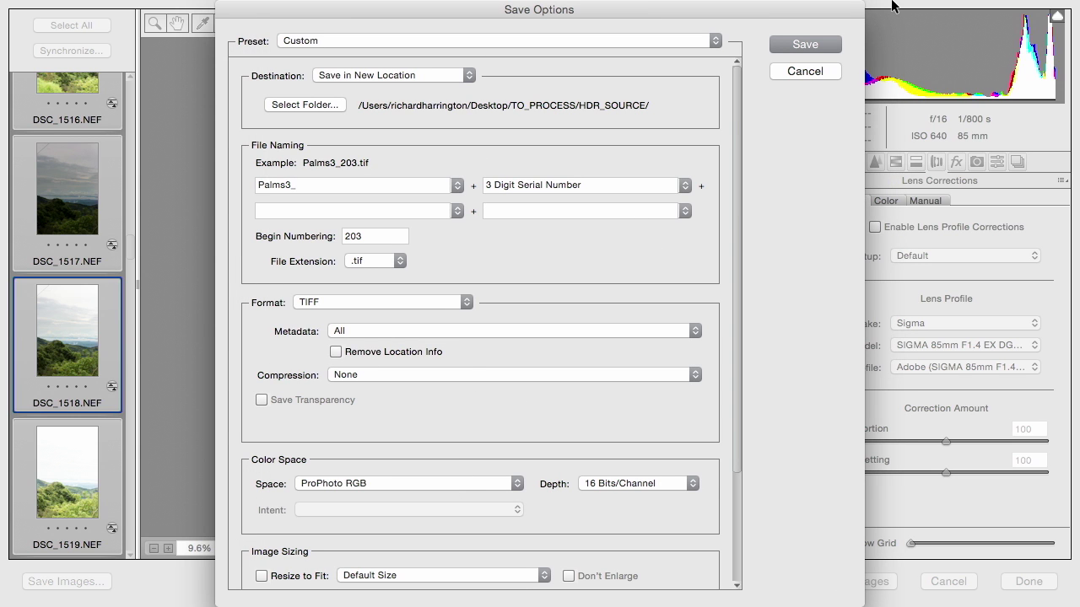
{"action": "left_click", "coordinate": [816, 42]}
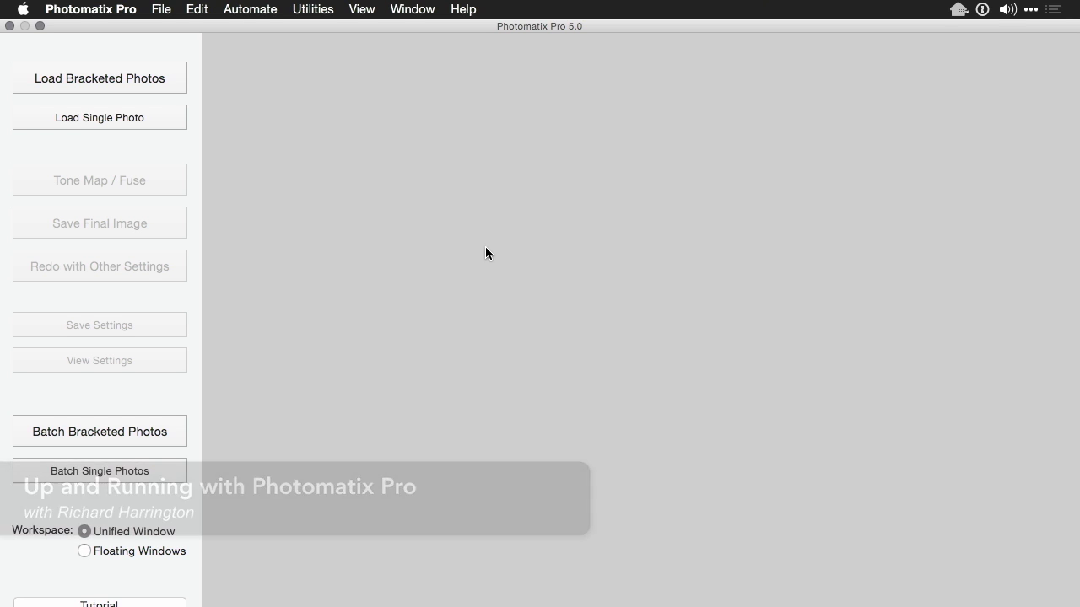
Browse for bracketed photos in HDR_SOURCE, sorted by name and shown as thumbnails.
{"action": "left_click", "coordinate": [165, 78]}
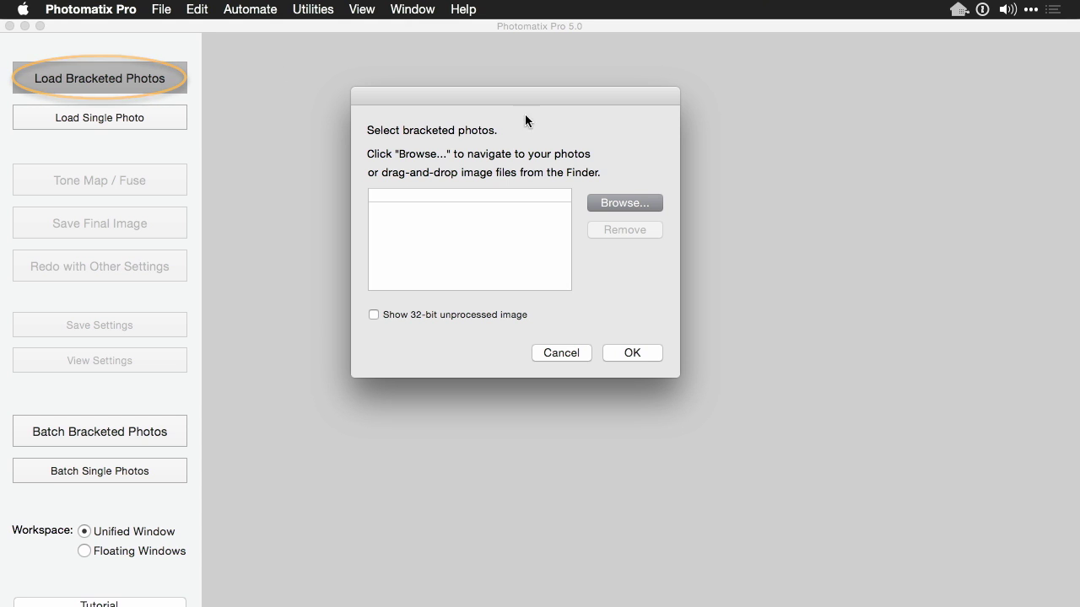
{"action": "left_click", "coordinate": [632, 204]}
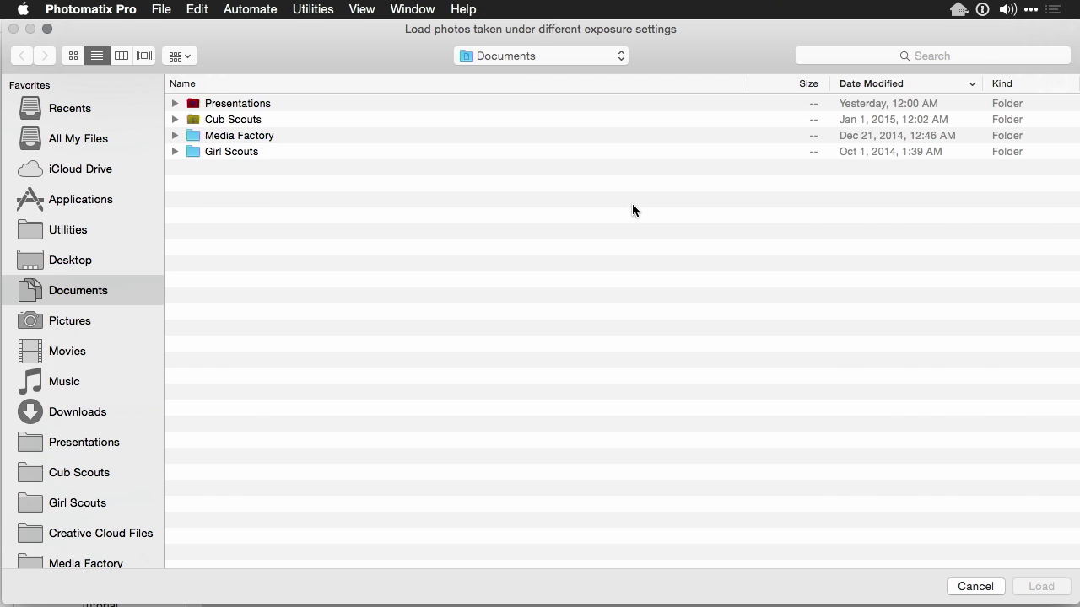
{"action": "left_click", "coordinate": [542, 55]}
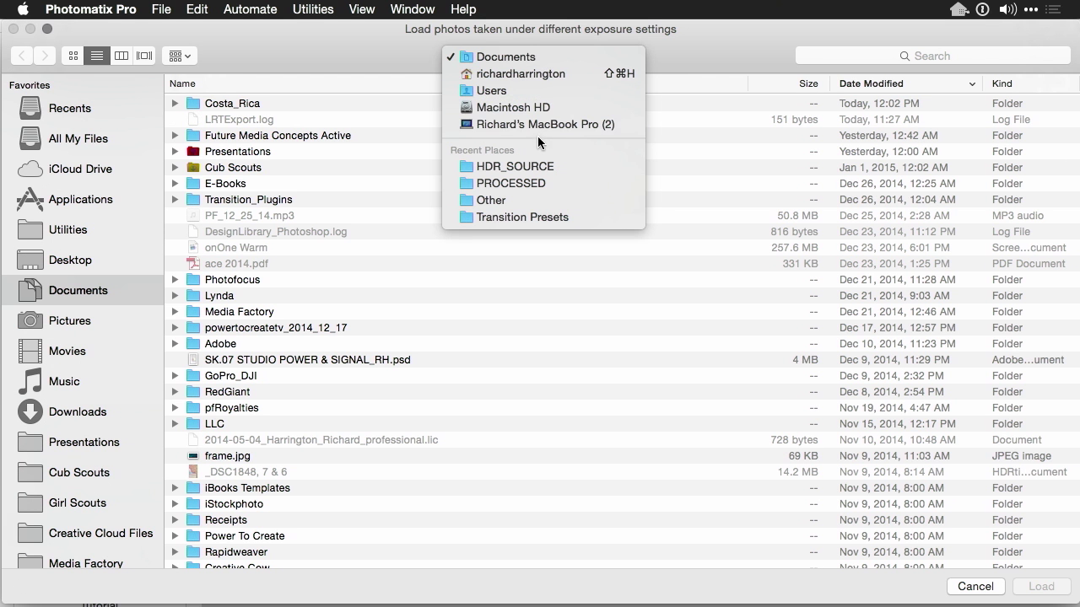
{"action": "left_click", "coordinate": [534, 168]}
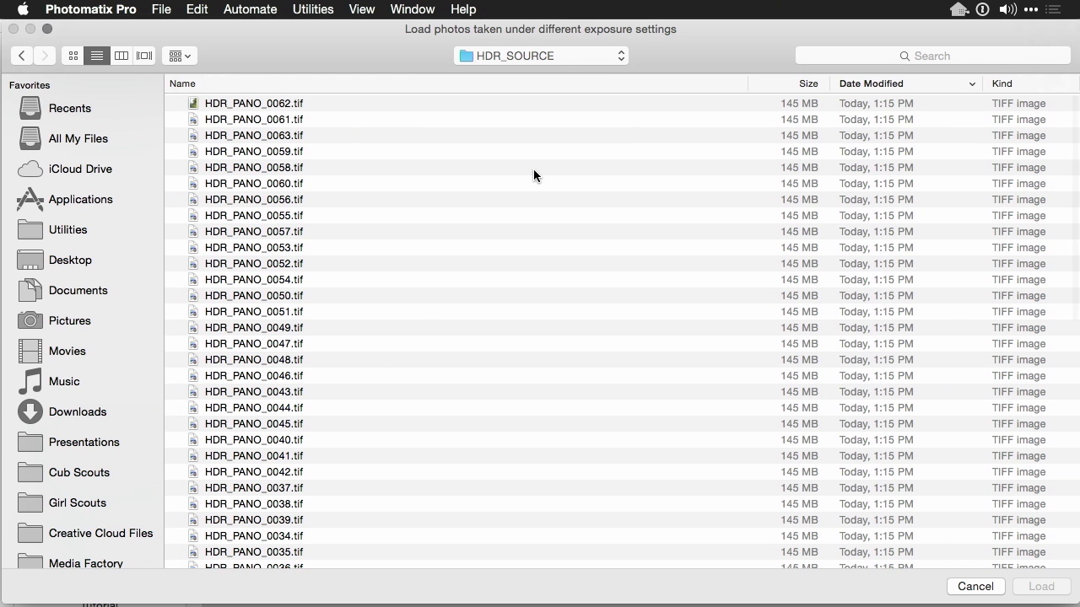
{"action": "left_click", "coordinate": [285, 133]}
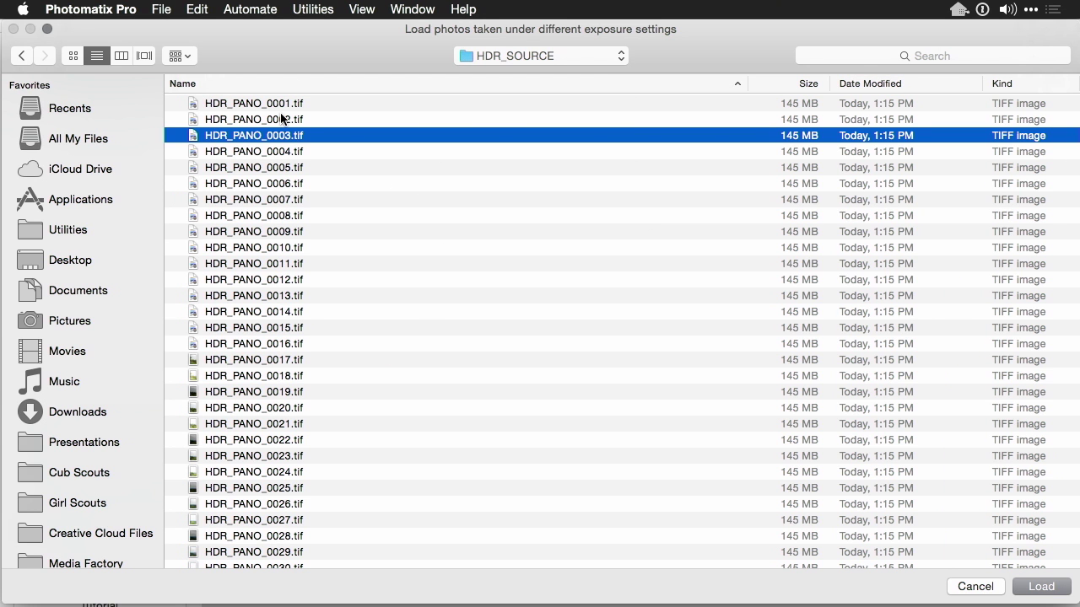
{"action": "left_click", "coordinate": [74, 56]}
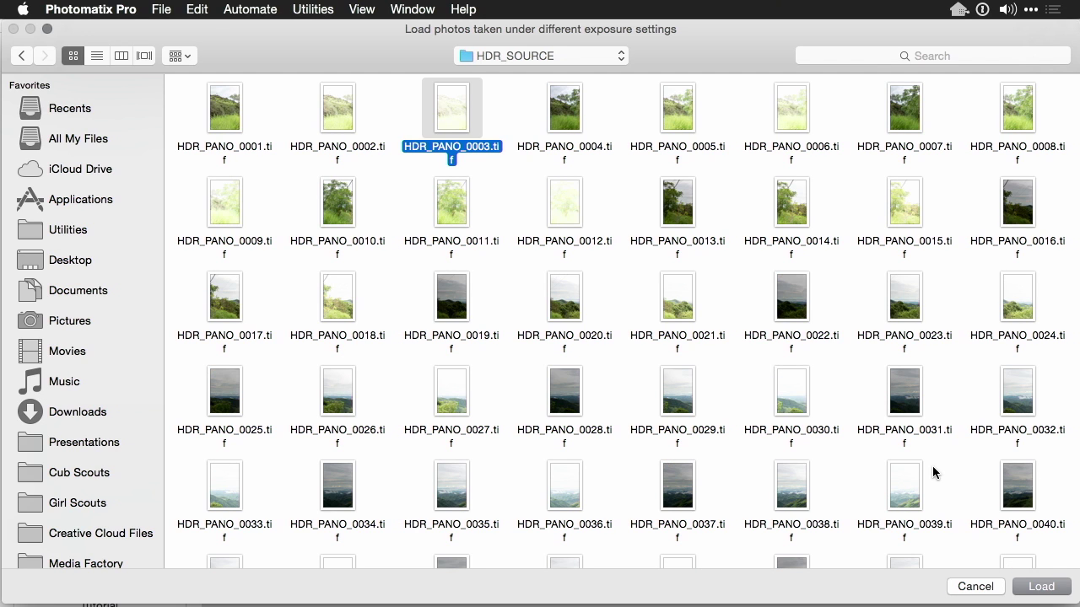
Select HDR_PANO_0025.tif through HDR_PANO_0027.tif and add them to the bracket list.
{"action": "left_click", "coordinate": [193, 386]}
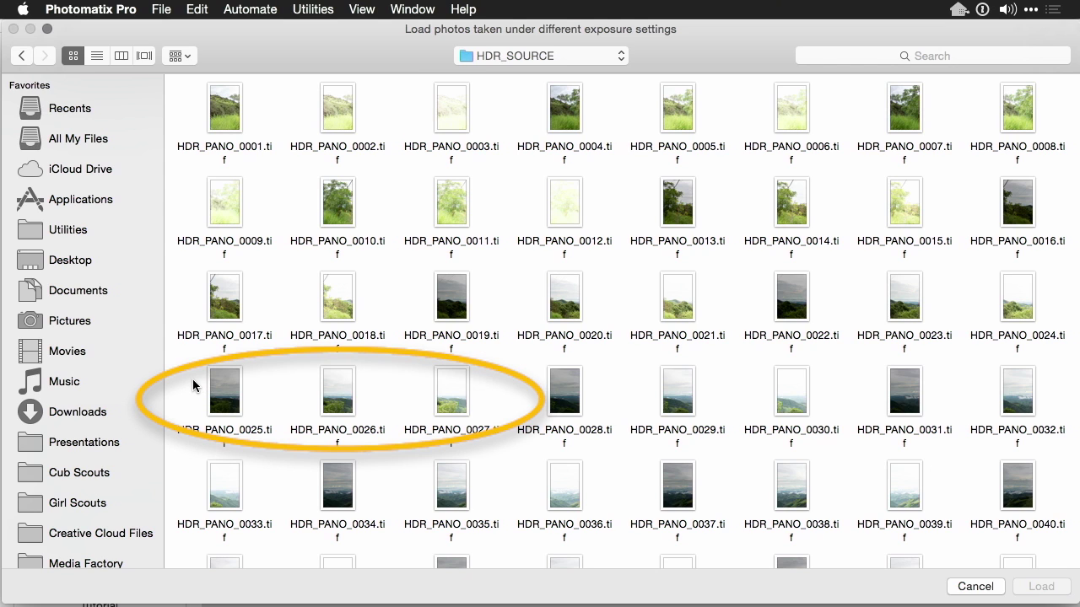
{"action": "left_click_drag", "start_coordinate": [193, 386], "coordinate": [494, 412]}
{"action": "left_click", "coordinate": [1038, 588]}
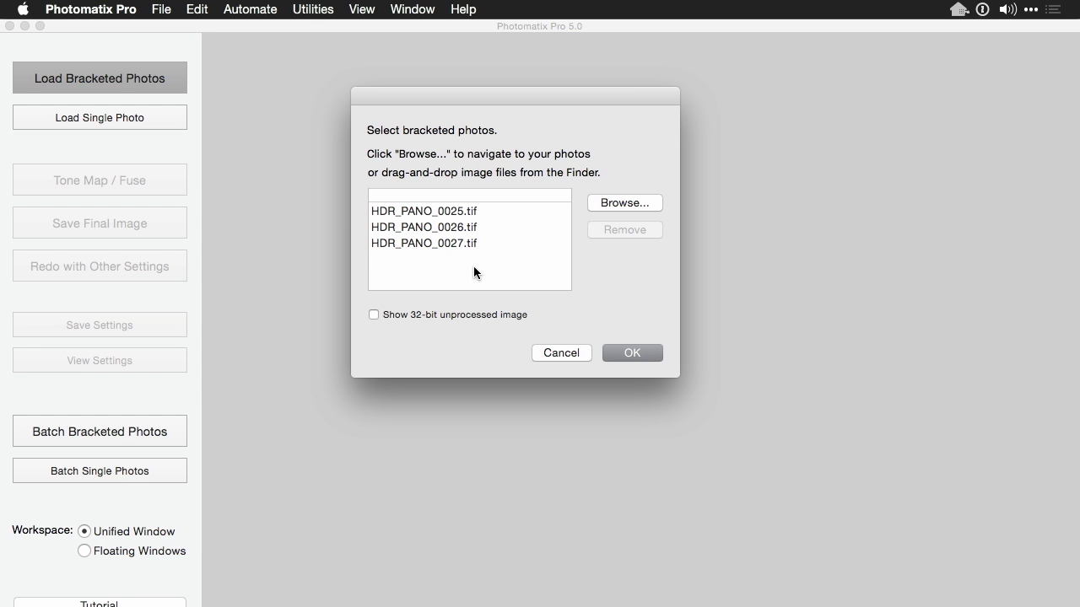
Confirm the three photos and merge with noise reduction on all source images at 125%.
{"action": "left_click", "coordinate": [636, 353]}
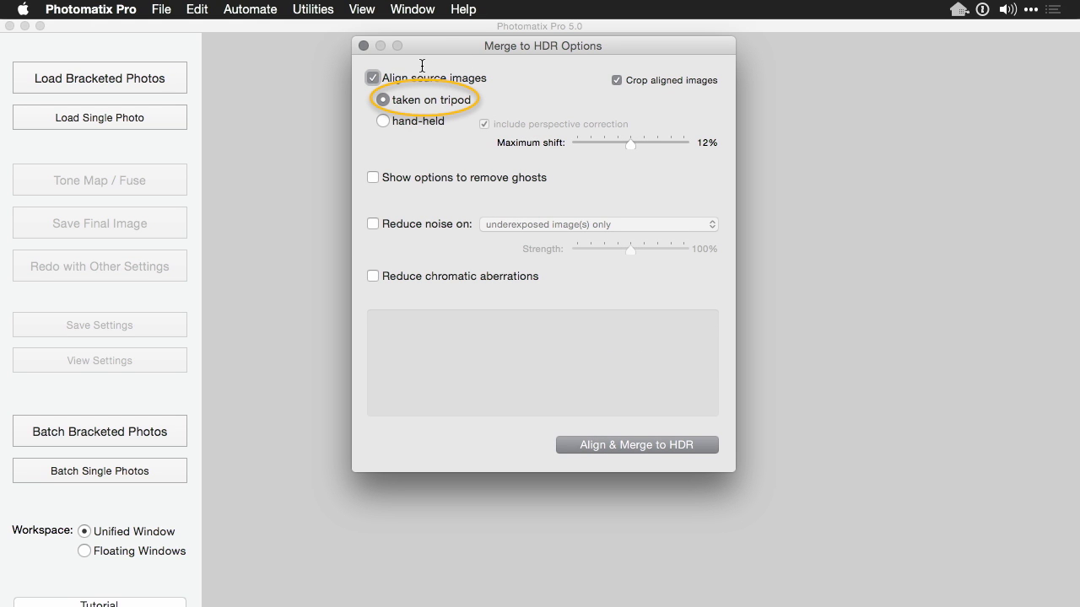
{"action": "mouse_move", "coordinate": [455, 181]}
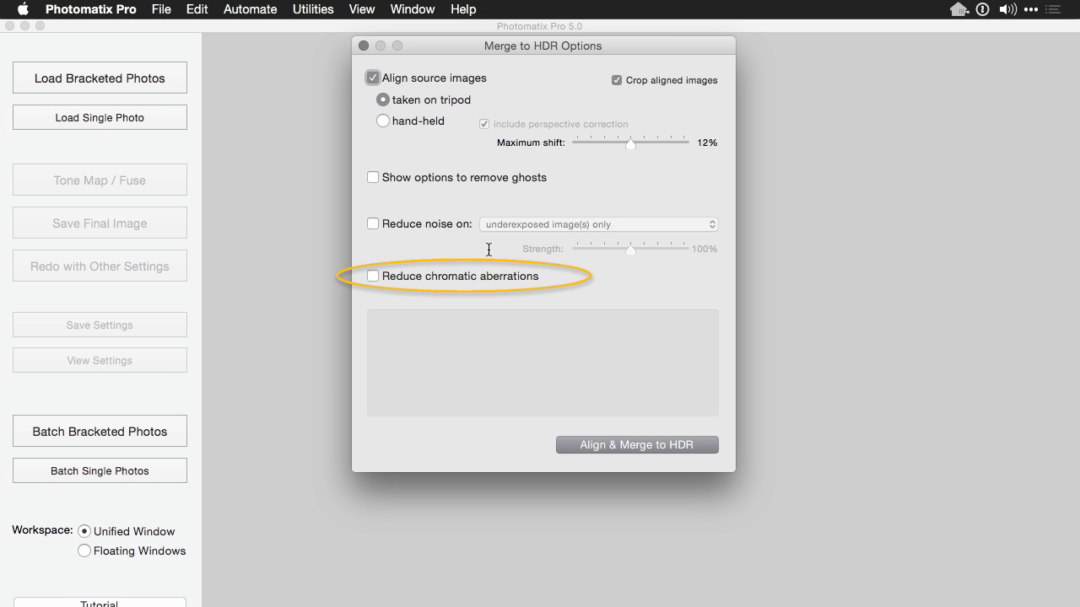
{"action": "mouse_move", "coordinate": [460, 275]}
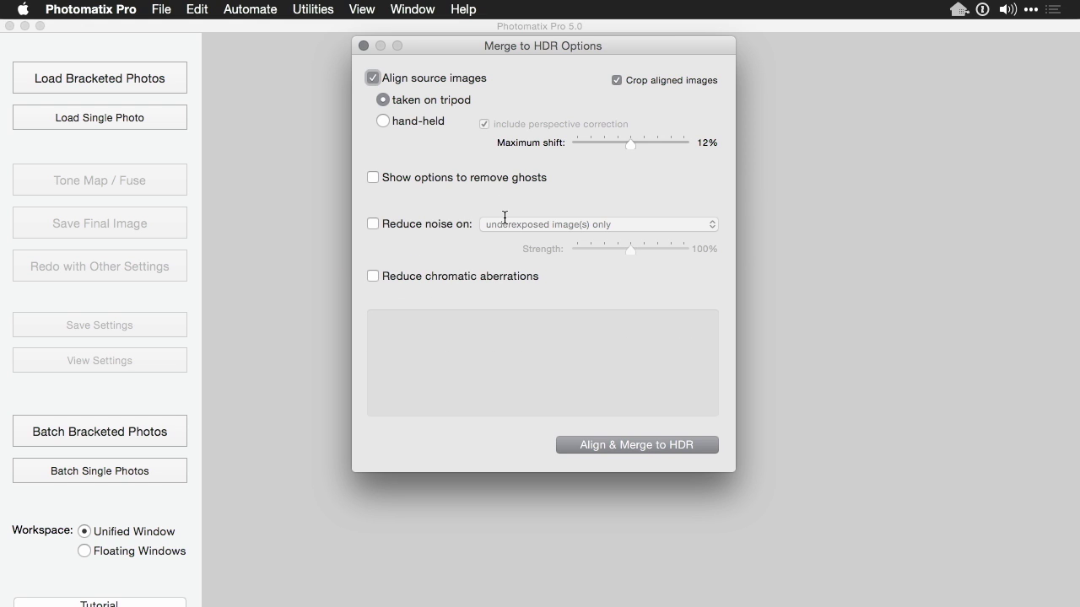
{"action": "left_click", "coordinate": [372, 223]}
{"action": "left_click", "coordinate": [558, 226]}
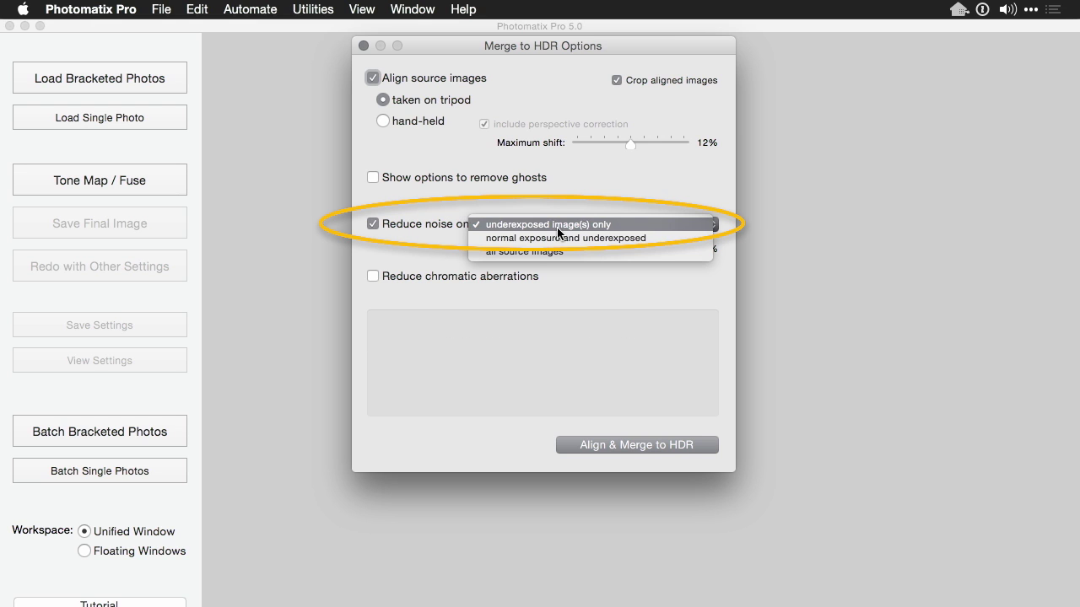
{"action": "left_click", "coordinate": [552, 248]}
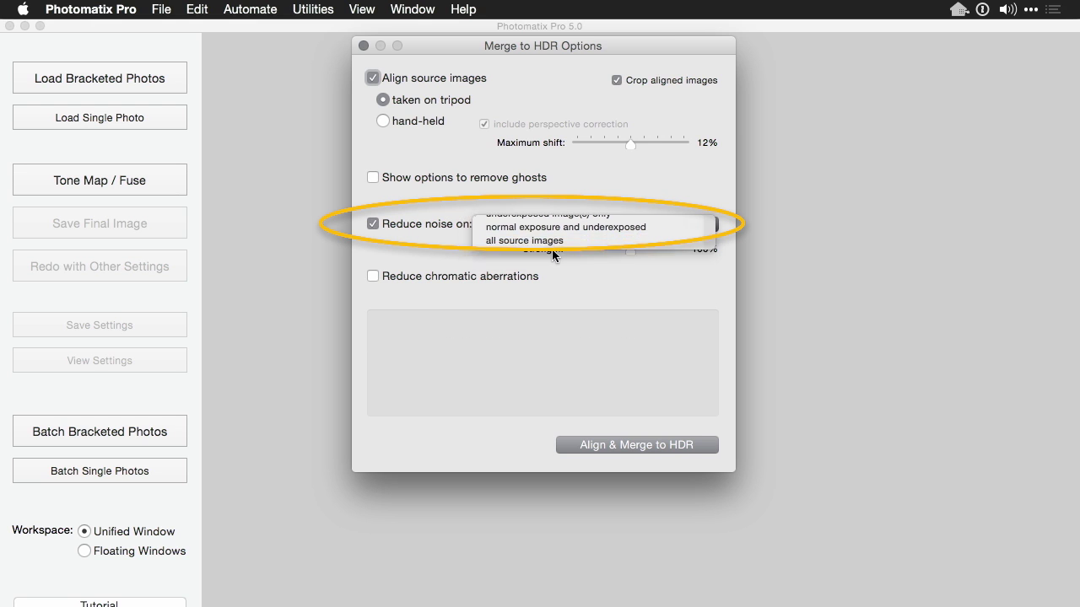
{"action": "left_click", "coordinate": [642, 248]}
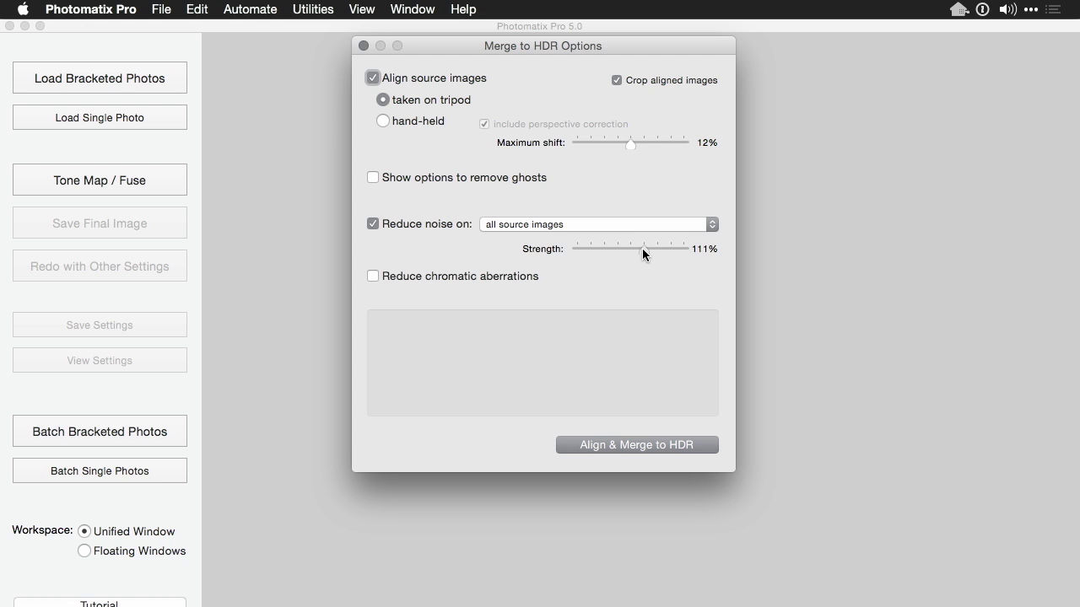
{"action": "left_click_drag", "start_coordinate": [642, 248], "coordinate": [655, 248]}
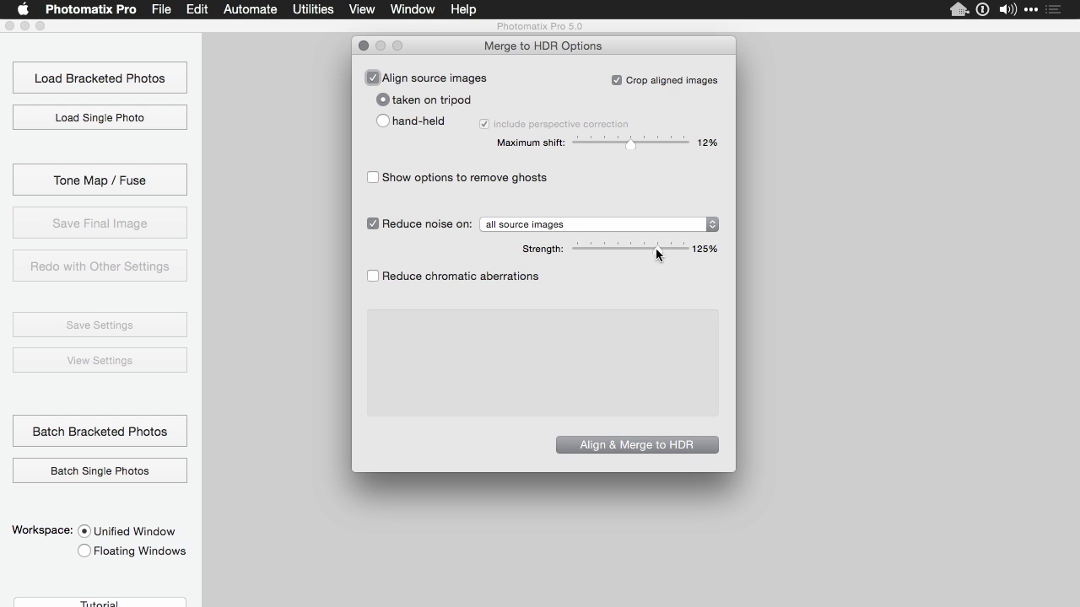
{"action": "left_click", "coordinate": [665, 444]}
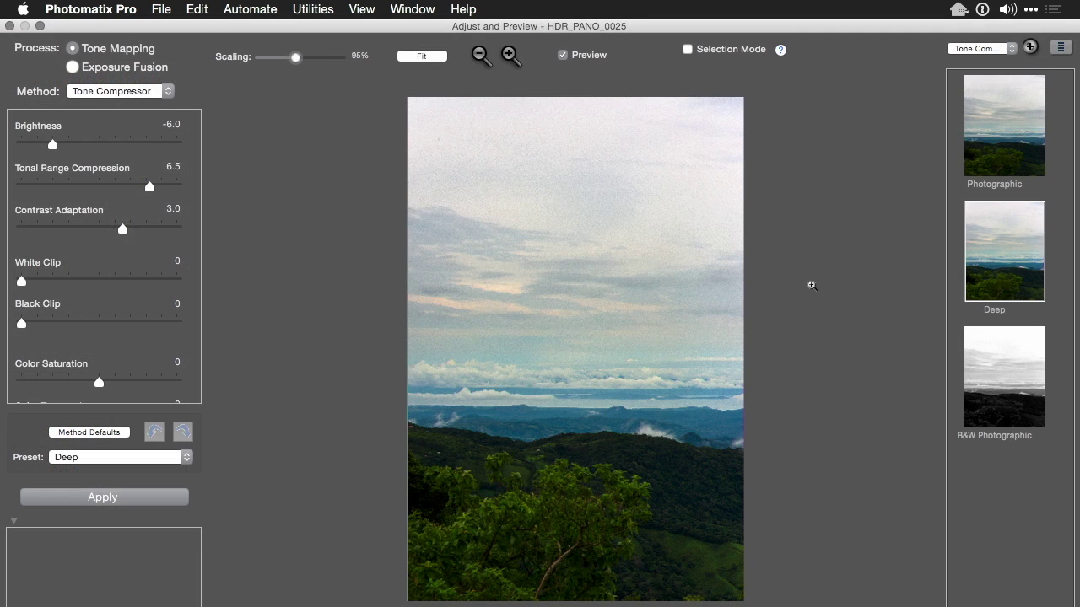
Filter the presets to Realistic and apply the Balanced look.
{"action": "left_click", "coordinate": [982, 53]}
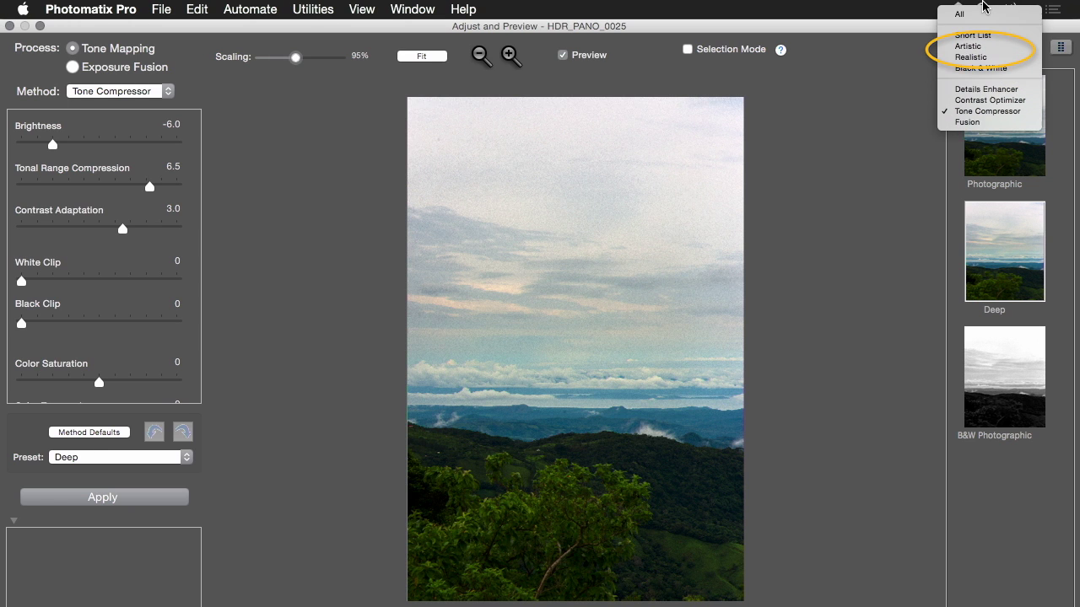
{"action": "left_click", "coordinate": [972, 57]}
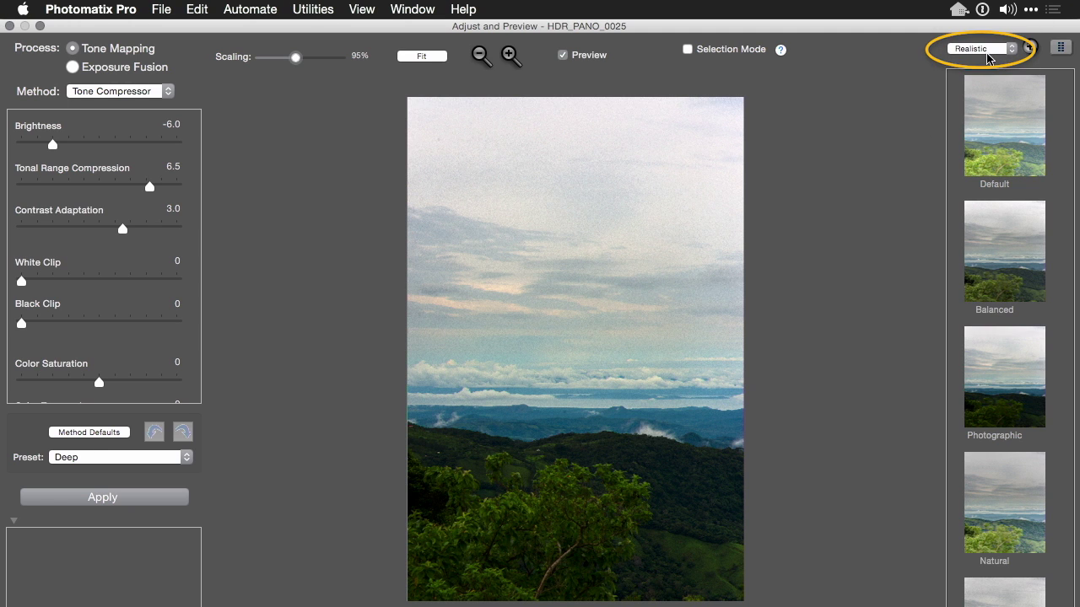
{"action": "left_click", "coordinate": [1036, 125]}
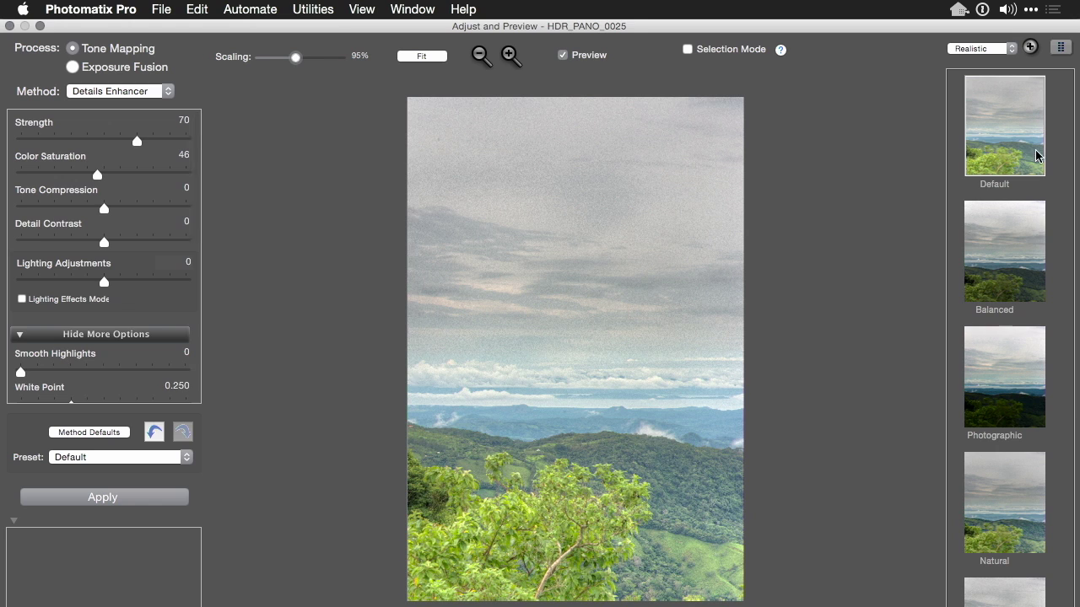
{"action": "left_click", "coordinate": [1035, 264]}
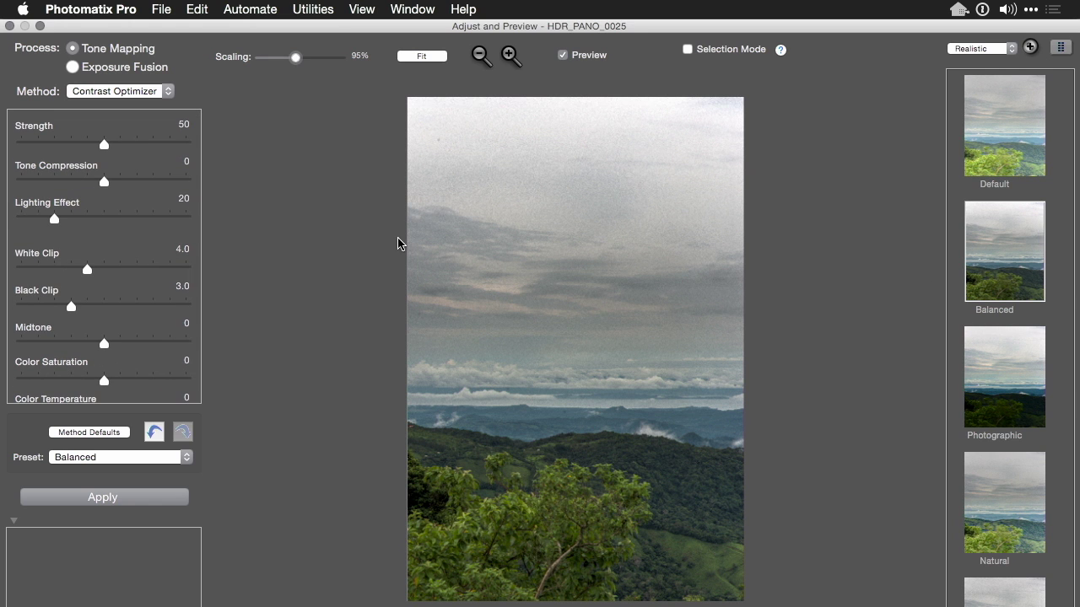
Set Lighting Effect 20 and Strength 50, and raise Midtone to 4.0.
{"action": "left_click_drag", "start_coordinate": [54, 217], "coordinate": [115, 228]}
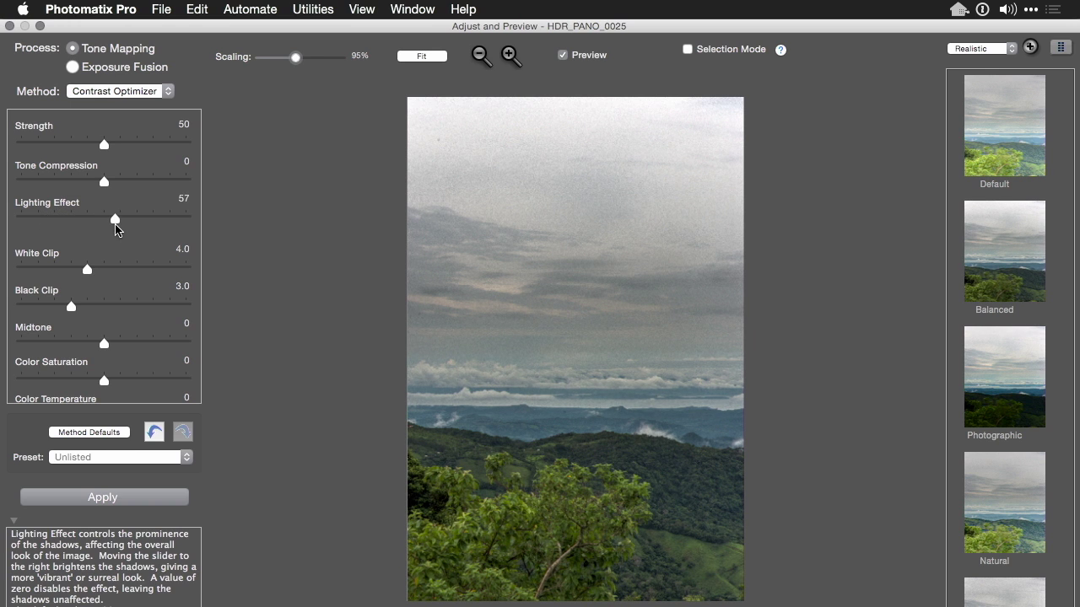
{"action": "left_click", "coordinate": [121, 145]}
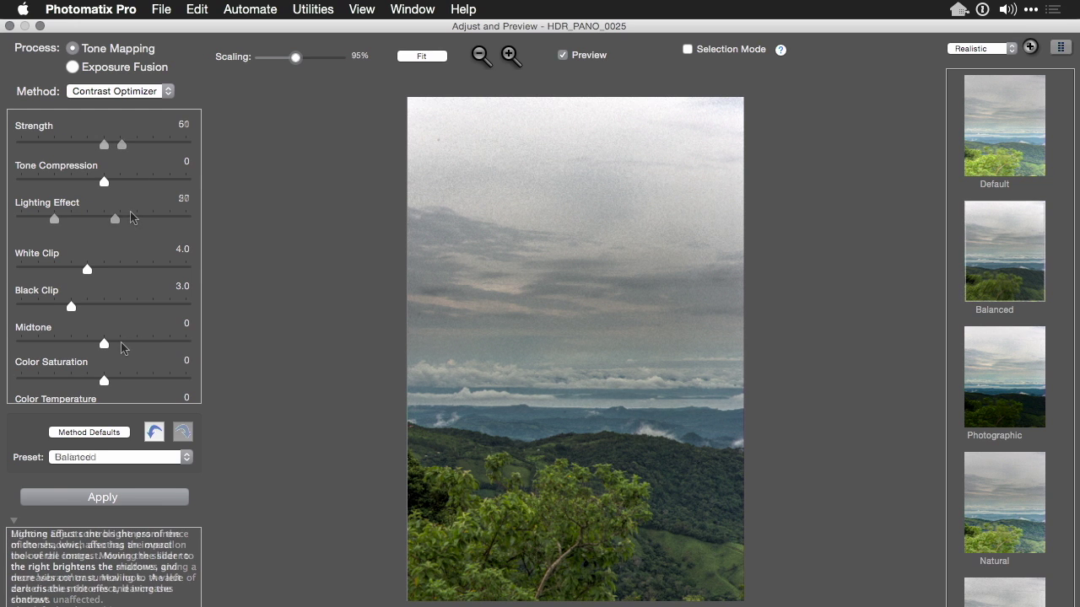
{"action": "left_click", "coordinate": [120, 345]}
{"action": "left_click_drag", "start_coordinate": [120, 346], "coordinate": [136, 387]}
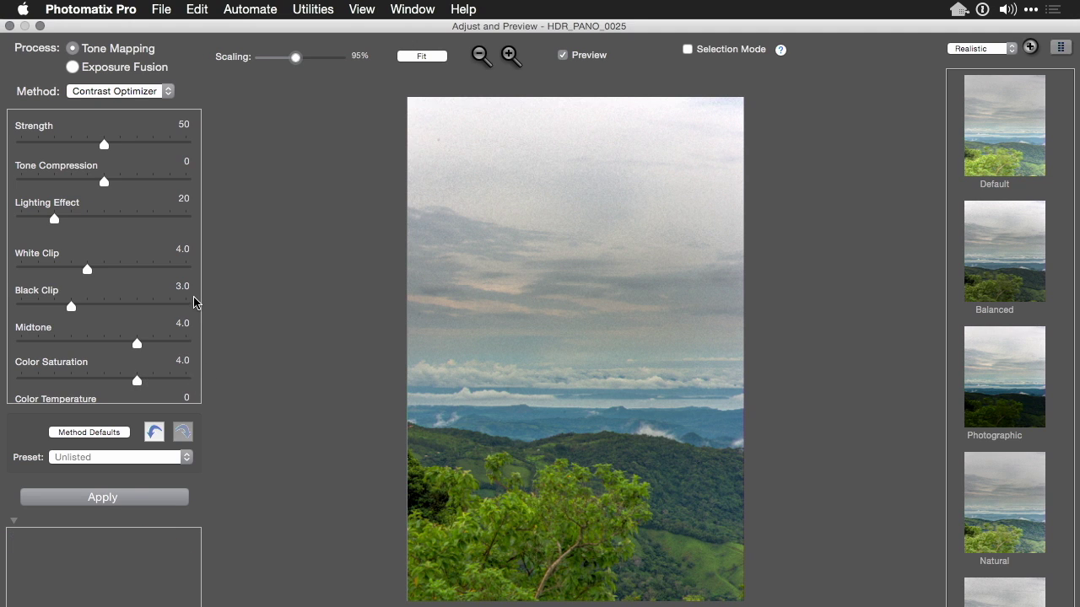
Set Color Temperature to -0.7 and keep the tone mapping method unchanged.
{"action": "scroll", "coordinate": [194, 302], "scroll_direction": "down", "scroll_amount": 3}
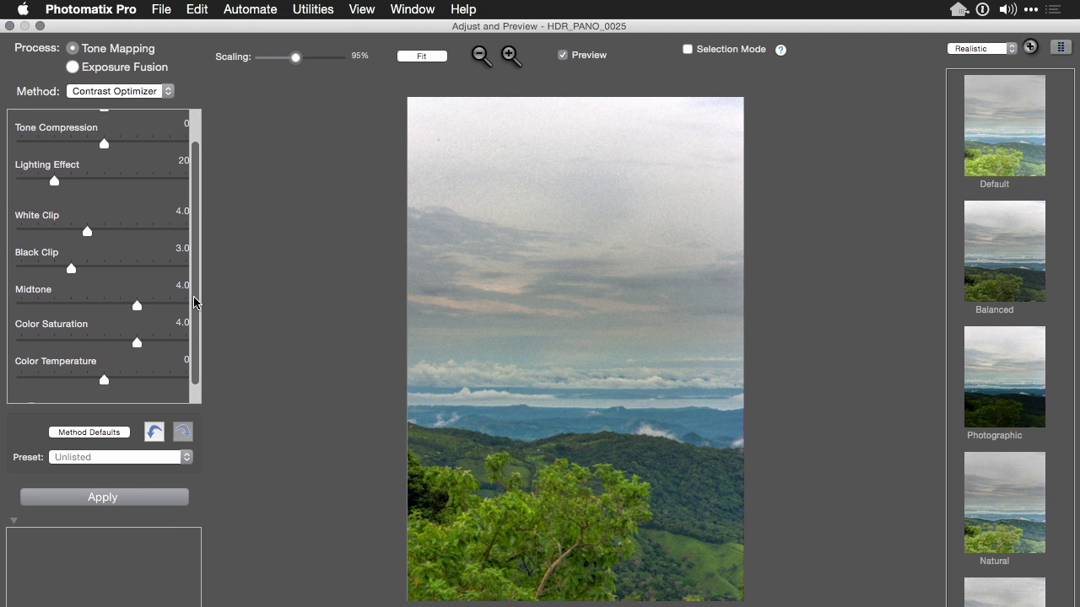
{"action": "scroll", "coordinate": [194, 305], "scroll_direction": "down", "scroll_amount": 1}
{"action": "mouse_move", "coordinate": [106, 362]}
{"action": "left_mouse_down"}
{"action": "mouse_move", "coordinate": [115, 364]}
{"action": "mouse_move", "coordinate": [98, 366]}
{"action": "left_mouse_up"}
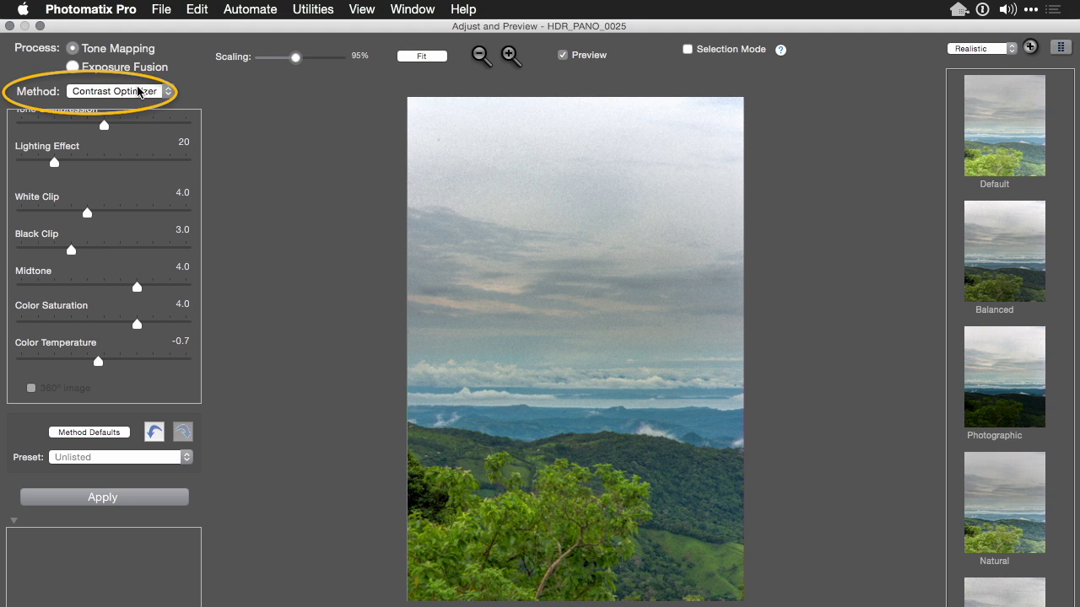
{"action": "left_click", "coordinate": [139, 91]}
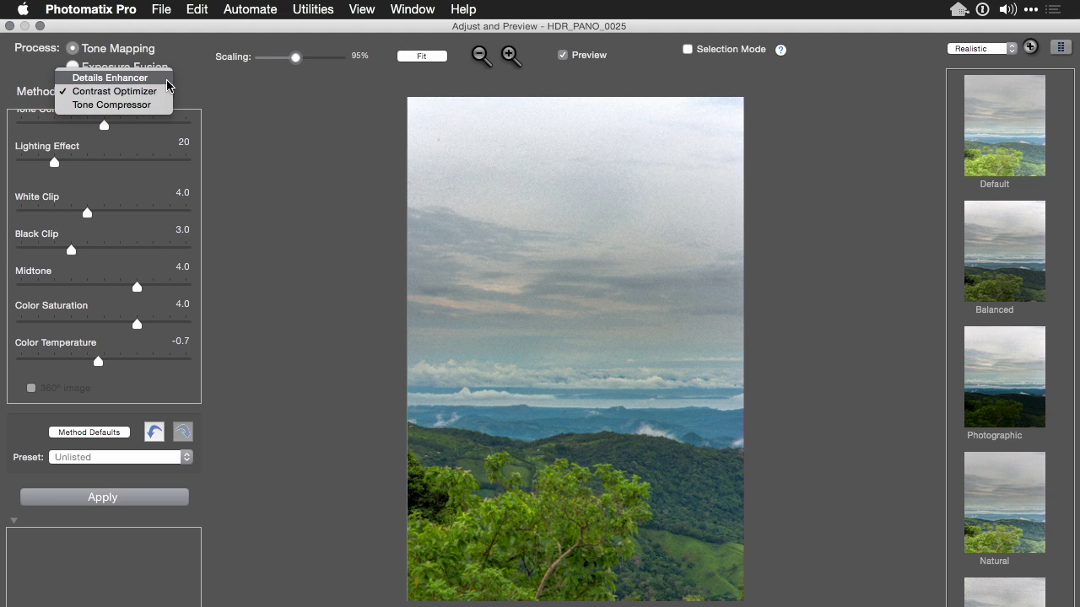
{"action": "left_click", "coordinate": [226, 103]}
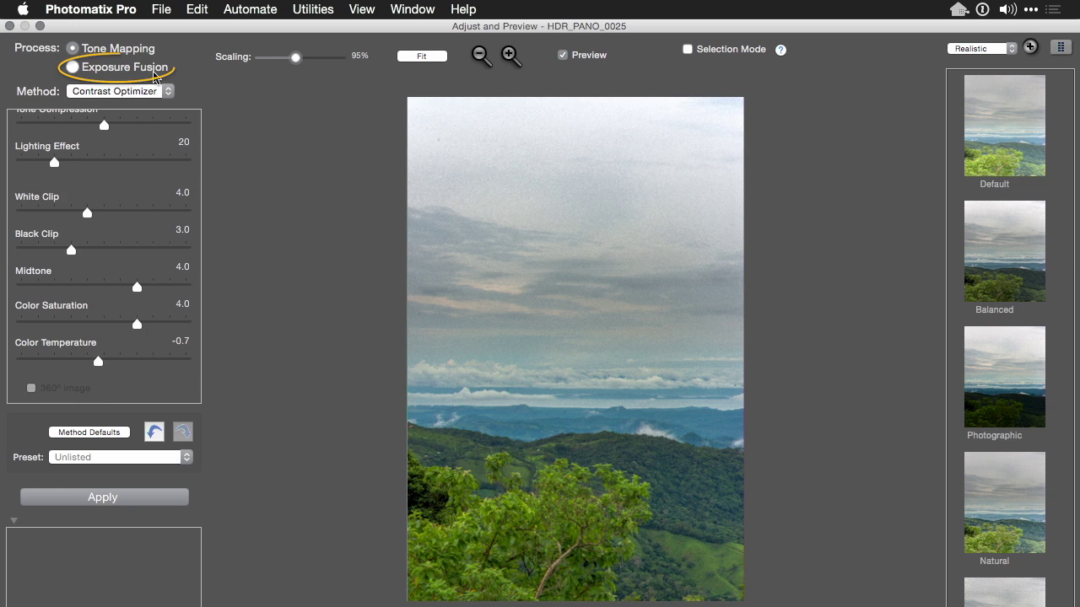
Switch to Exposure Fusion with Strength -6.0 and Brightness -0.1.
{"action": "left_click", "coordinate": [147, 70]}
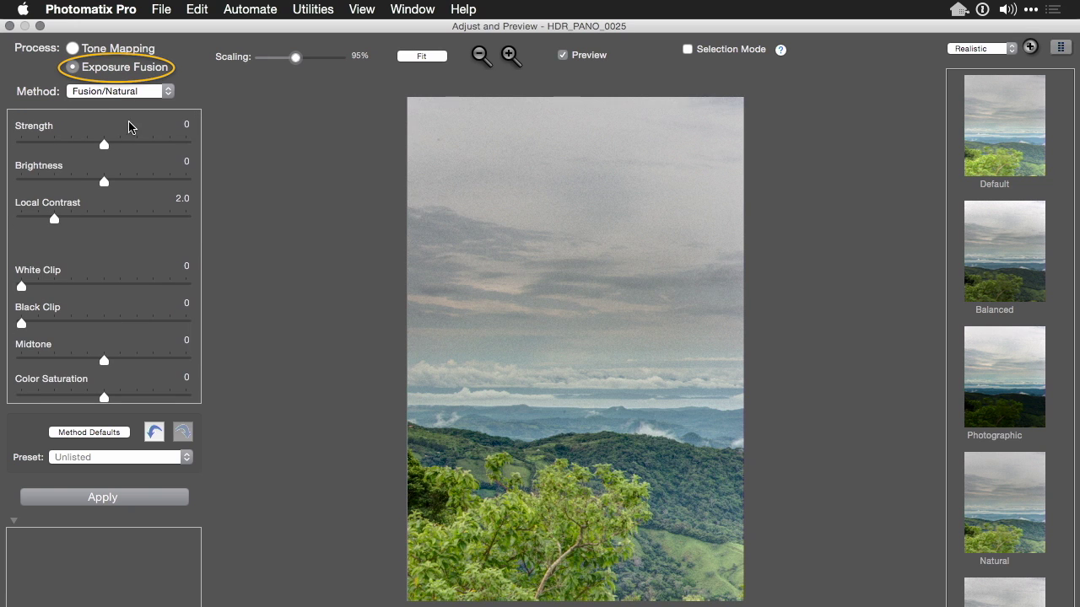
{"action": "mouse_move", "coordinate": [105, 141]}
{"action": "left_click_drag", "start_coordinate": [104, 145], "coordinate": [54, 145]}
{"action": "mouse_move", "coordinate": [104, 181]}
{"action": "left_mouse_down"}
{"action": "mouse_move", "coordinate": [116, 182]}
{"action": "mouse_move", "coordinate": [104, 182]}
{"action": "left_mouse_up"}
Boost the fusion Color Saturation to 4.0.
{"action": "mouse_move", "coordinate": [104, 393]}
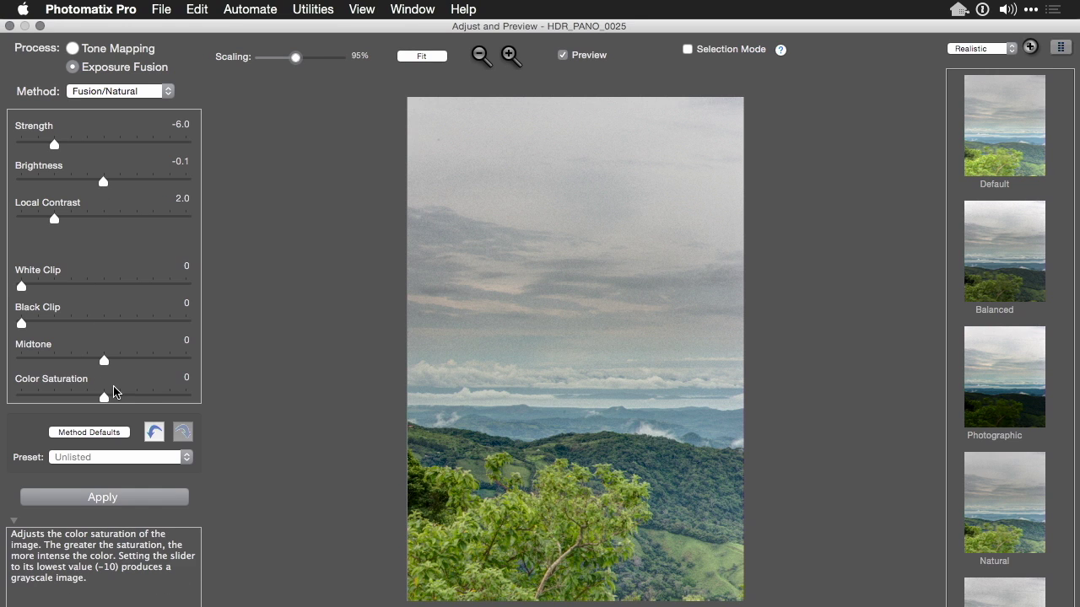
{"action": "left_click_drag", "start_coordinate": [131, 399], "coordinate": [138, 398]}
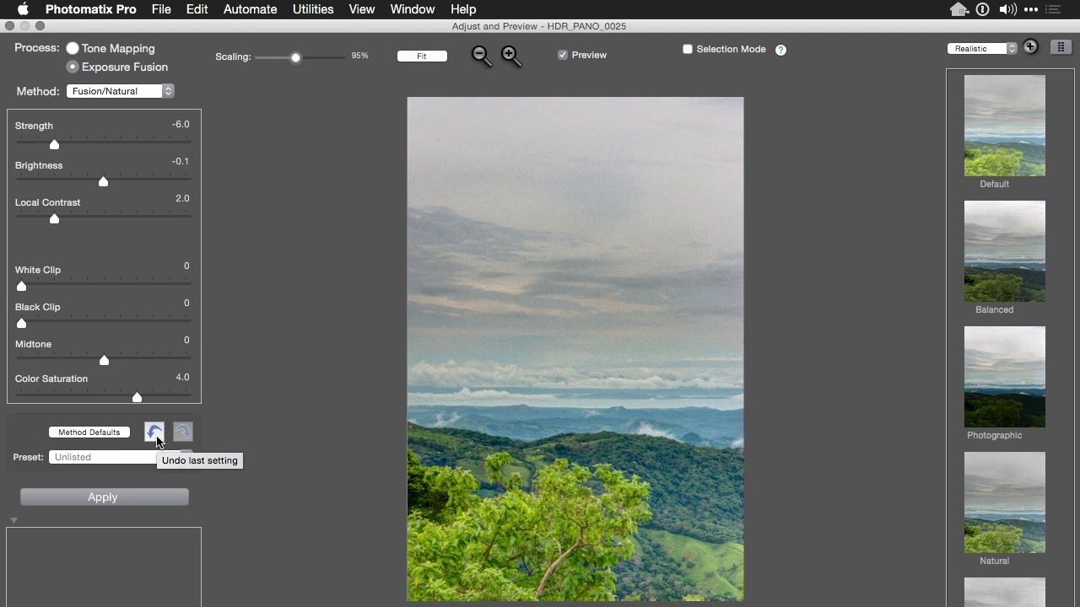
{"action": "left_click", "coordinate": [126, 457]}
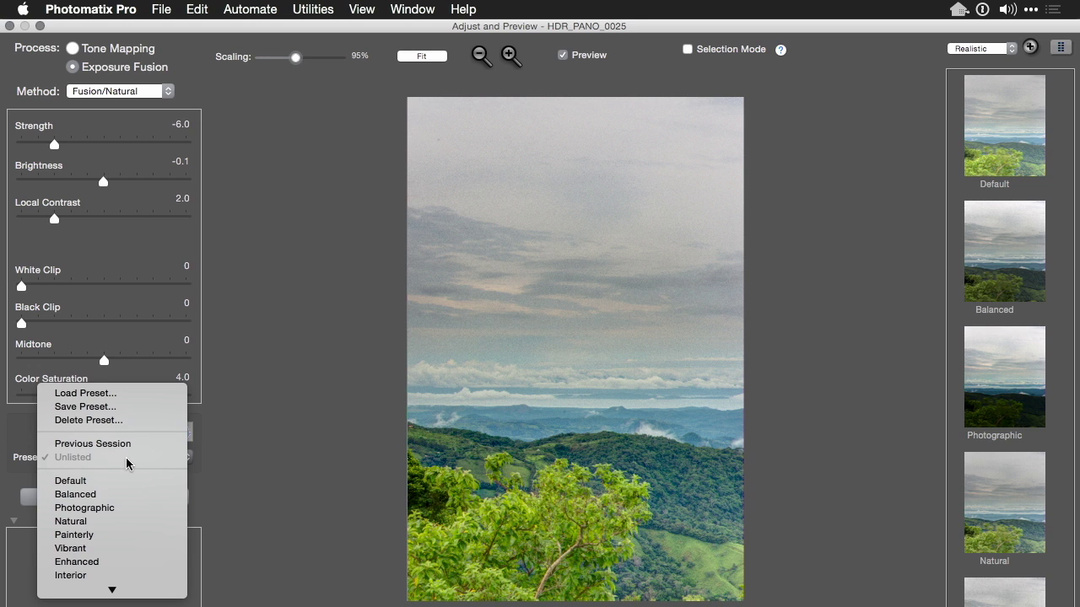
Save the fusion settings as preset CR_LANDSCAPE and close the Adjust and Preview window.
{"action": "left_click", "coordinate": [108, 408]}
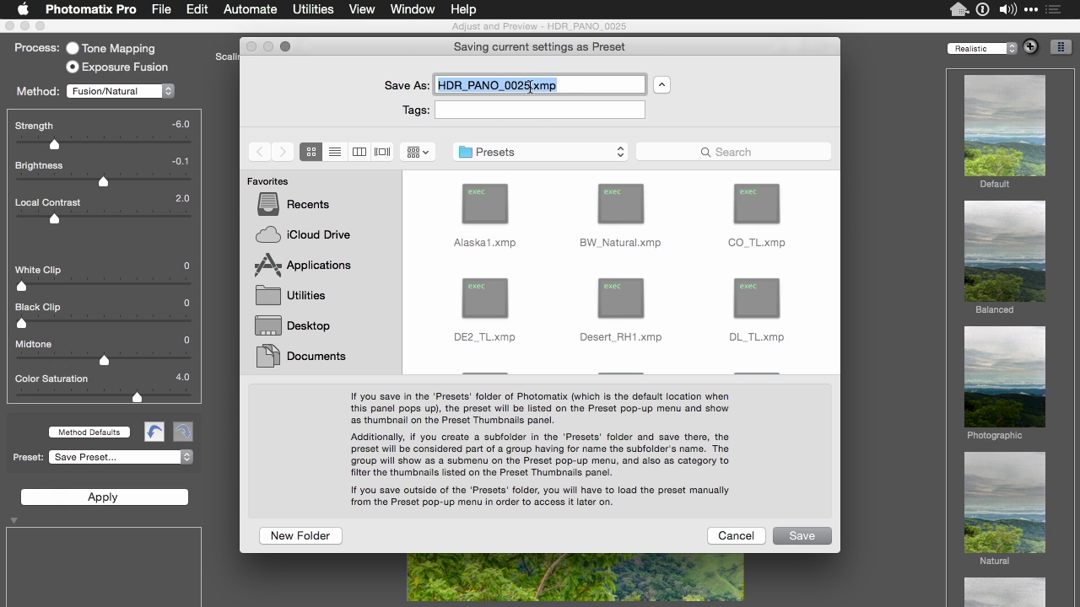
{"action": "left_click_drag", "start_coordinate": [530, 85], "coordinate": [373, 62]}
{"action": "type", "text": "CR_LAND"}
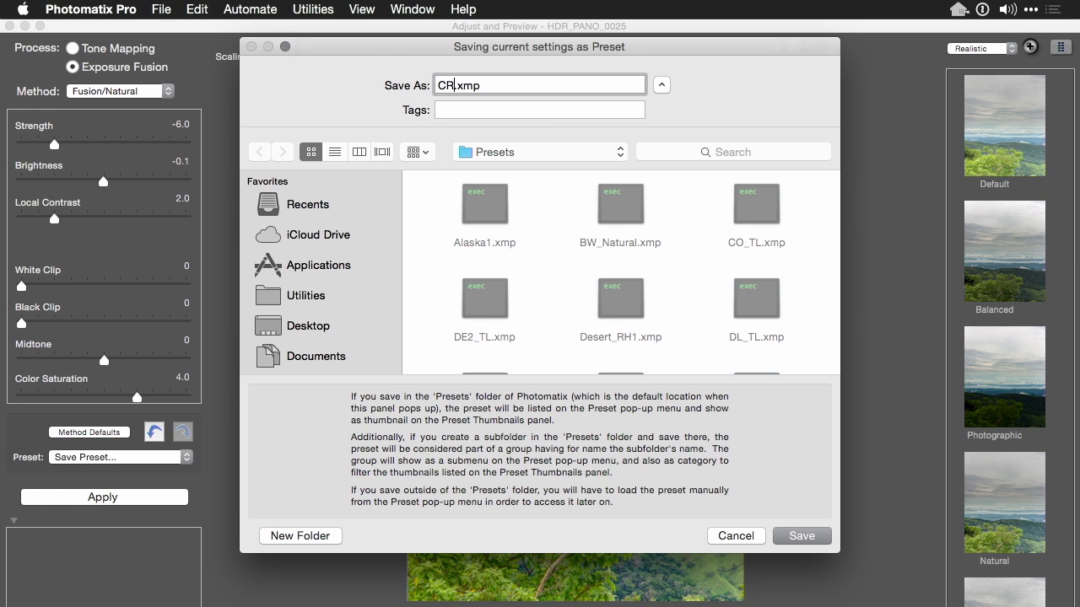
{"action": "type", "text": "SCAPE"}
{"action": "key", "text": "Return"}
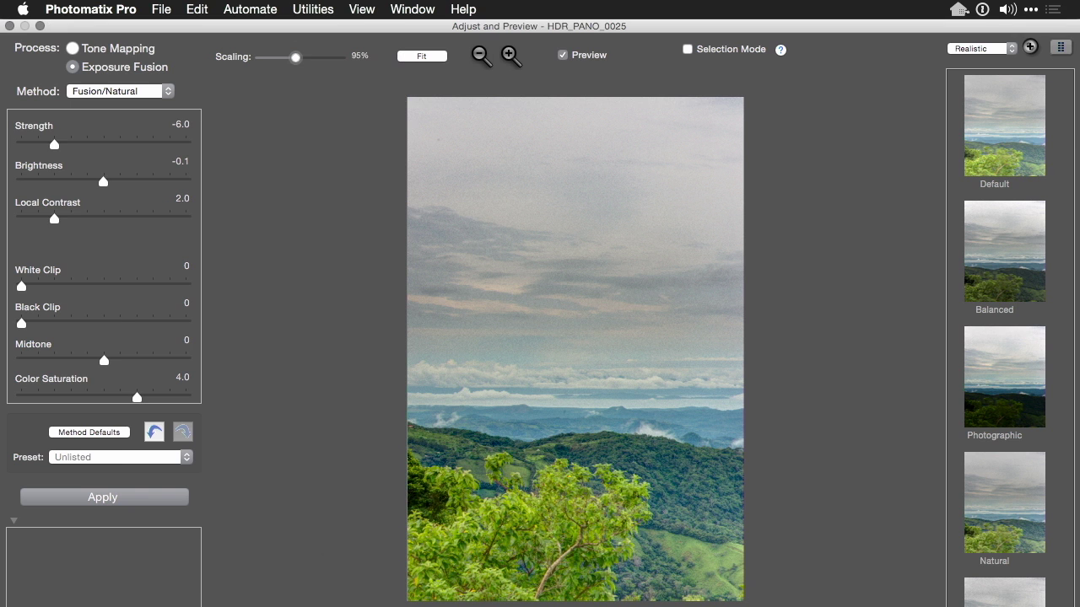
{"action": "left_click", "coordinate": [7, 26]}
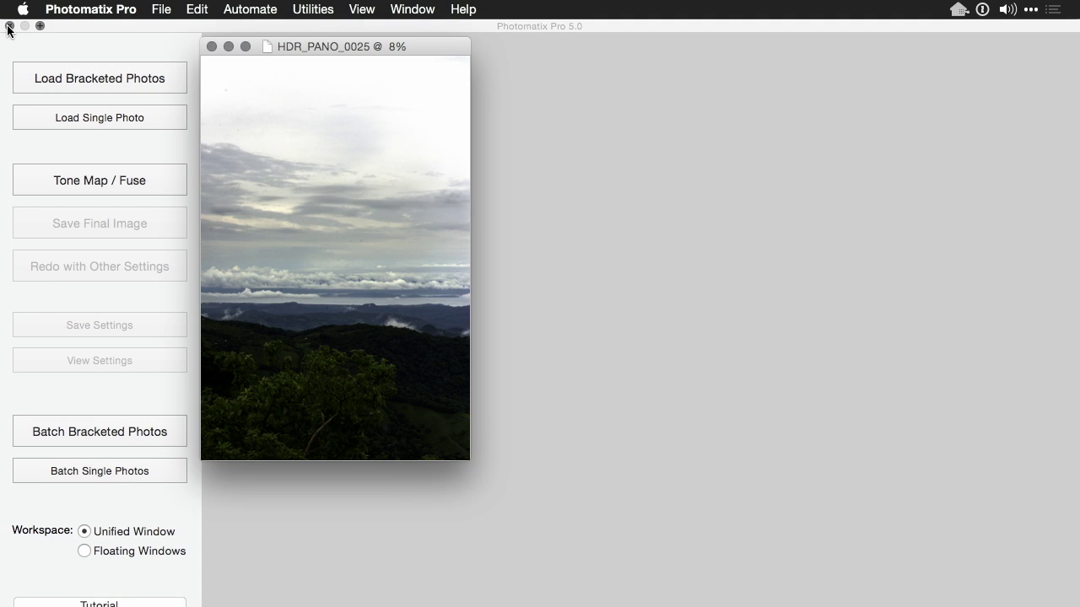
{"action": "left_click", "coordinate": [212, 47]}
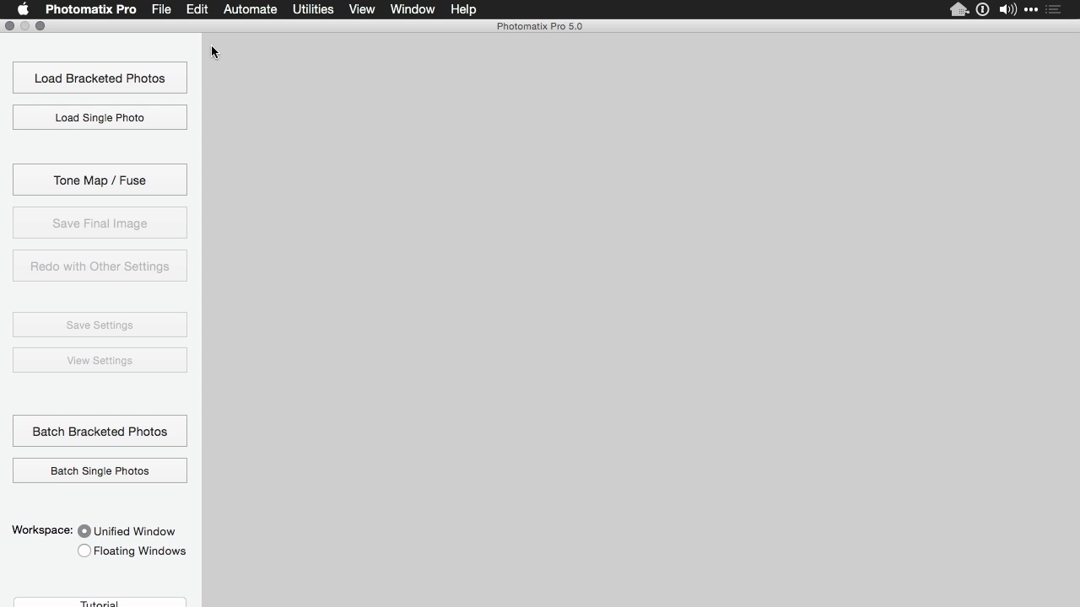
{"action": "left_click", "coordinate": [158, 436]}
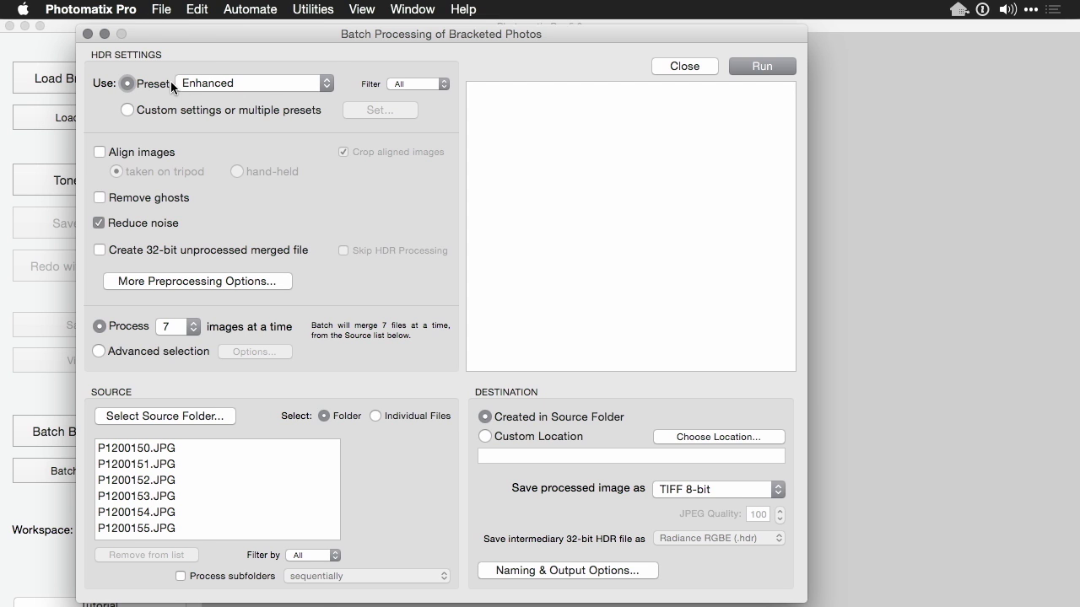
Select CR_LANDSCAPE as the batch preset and bring up the source folder chooser.
{"action": "left_click", "coordinate": [197, 83]}
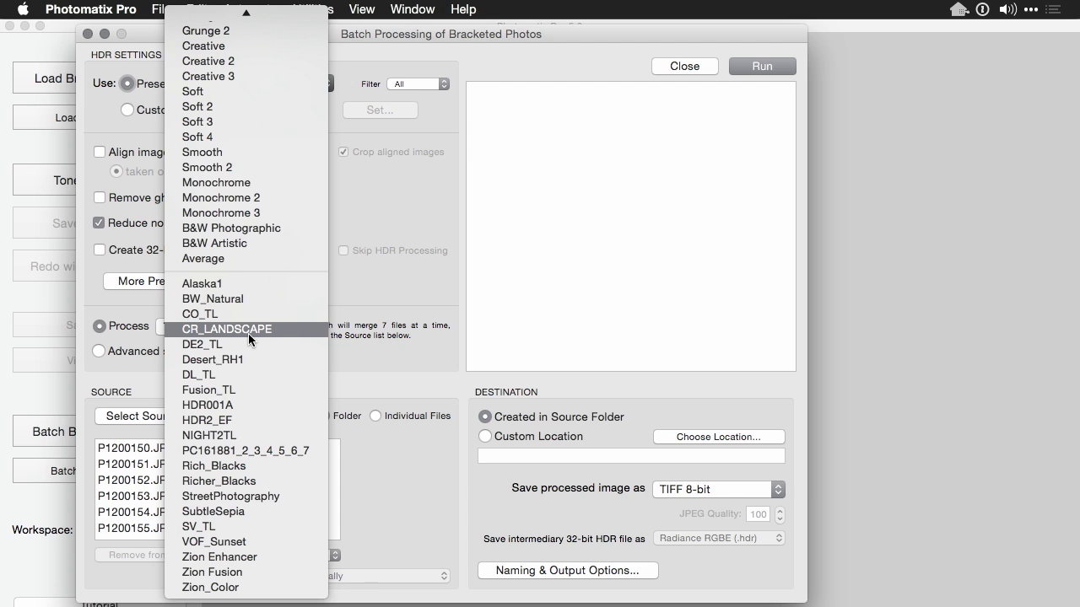
{"action": "left_click", "coordinate": [248, 329]}
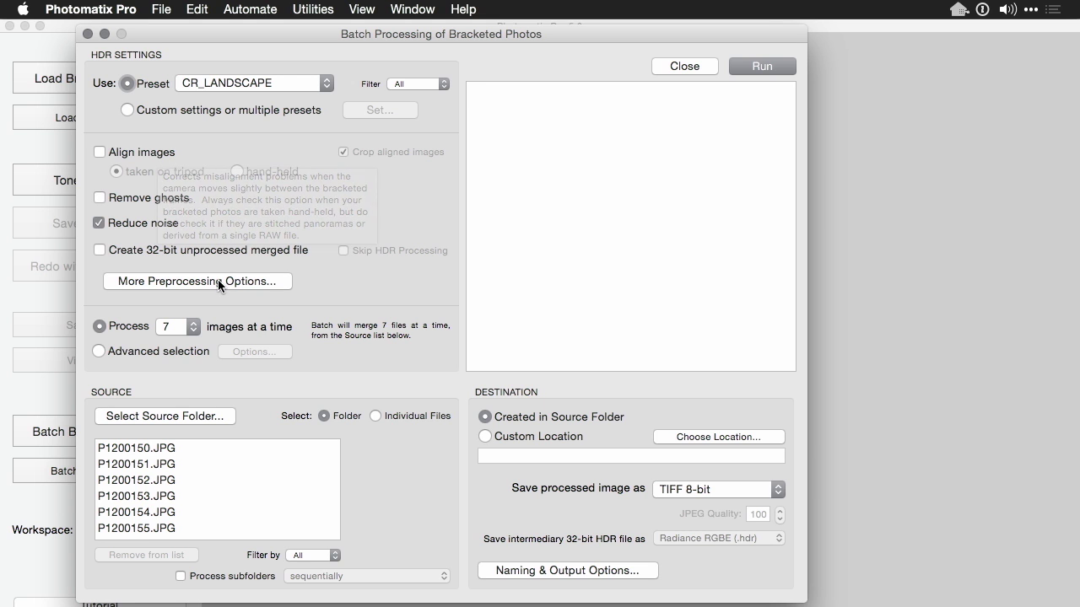
{"action": "left_click", "coordinate": [189, 412]}
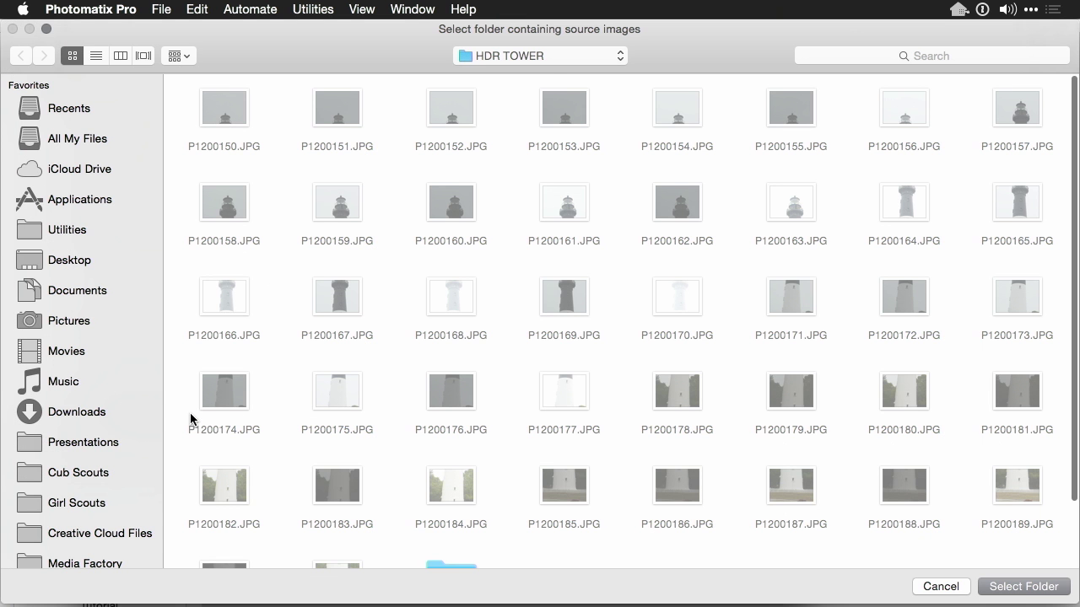
Pick HDR_SOURCE from the folder chooser's path list as the batch source folder.
{"action": "left_click", "coordinate": [537, 55]}
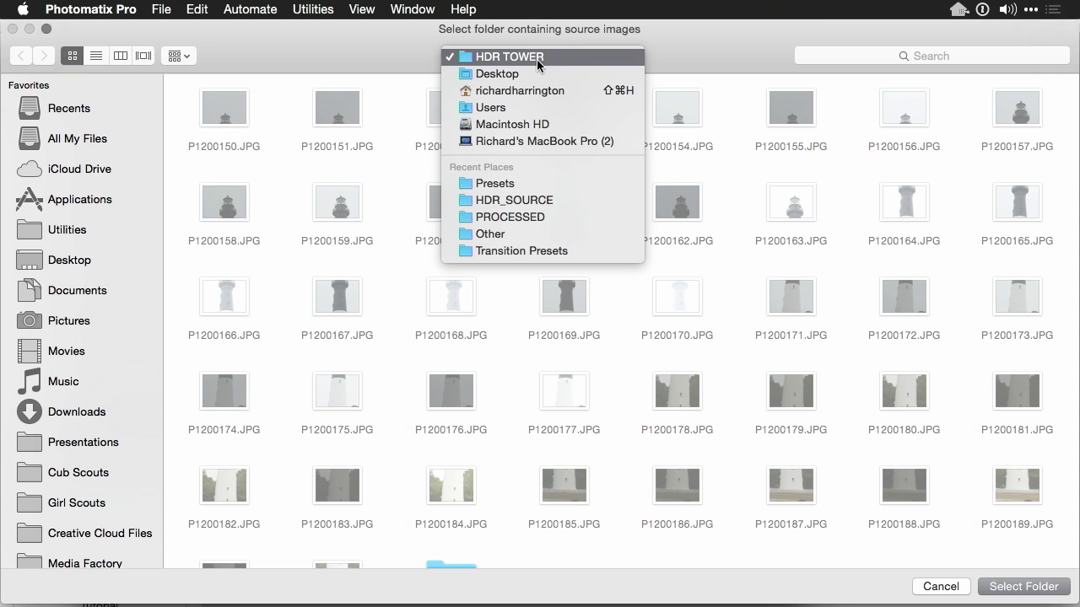
{"action": "left_click", "coordinate": [533, 203]}
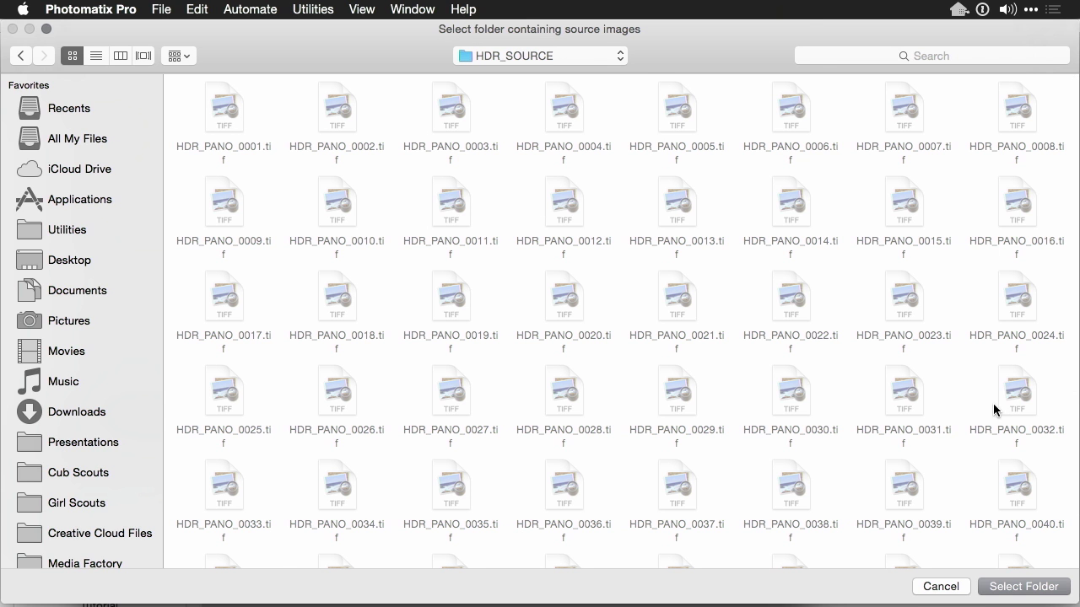
{"action": "left_click", "coordinate": [1023, 587]}
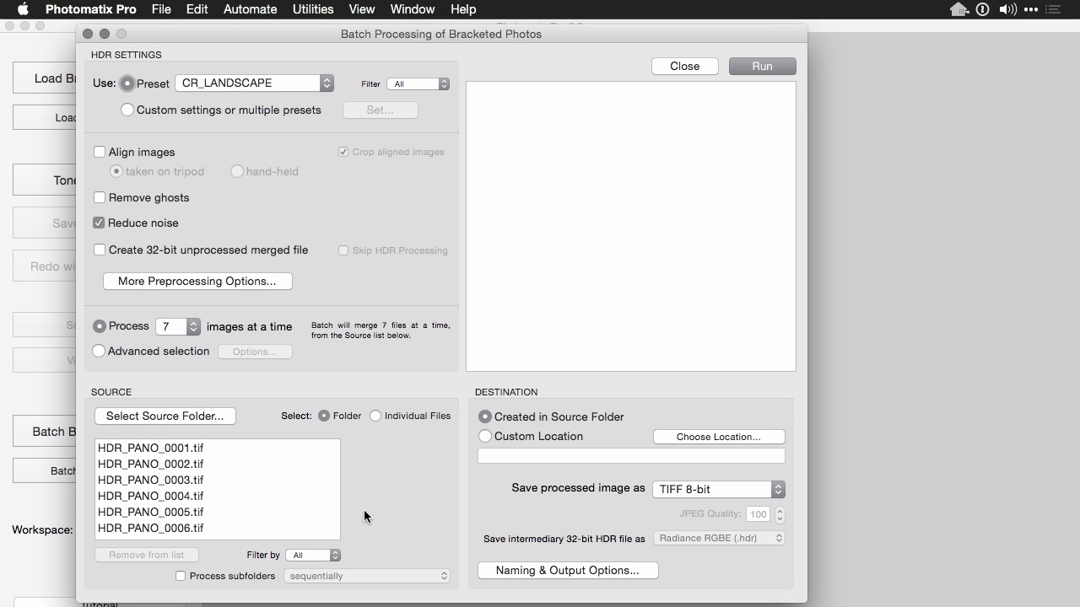
Save batch output as TIFF 16-bit to a custom location.
{"action": "left_click", "coordinate": [685, 489]}
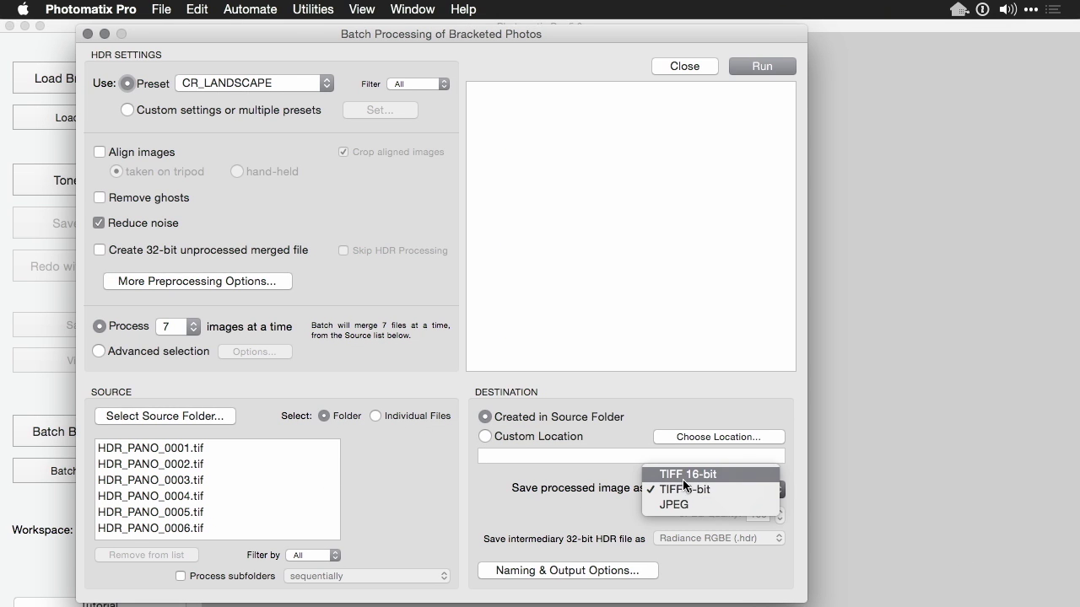
{"action": "left_click", "coordinate": [684, 473]}
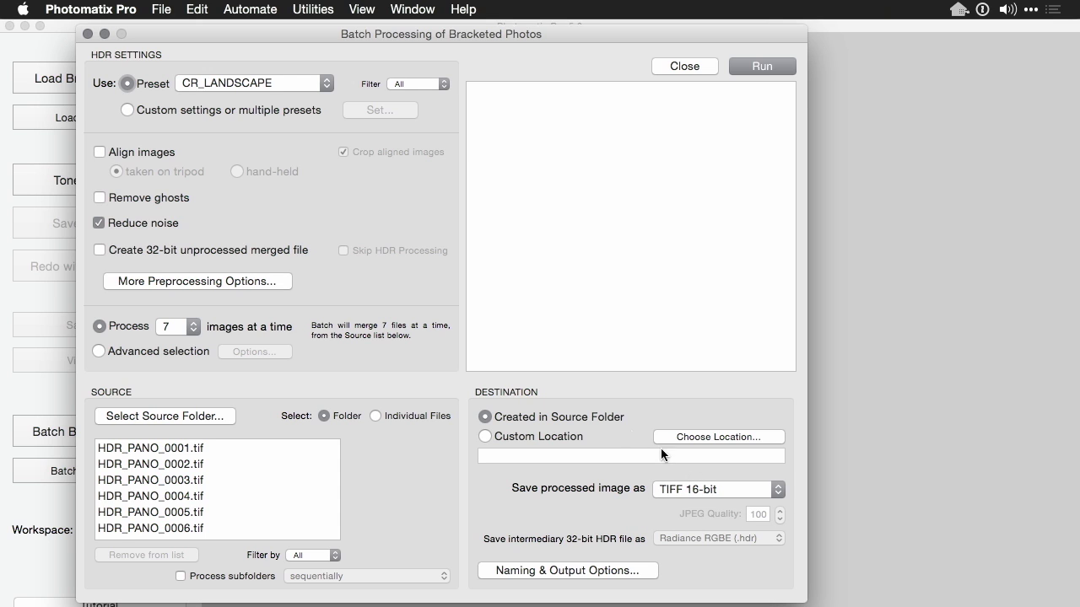
{"action": "left_click", "coordinate": [536, 436]}
Merge 3 images at a time and show the extra preprocessing options.
{"action": "left_click", "coordinate": [186, 328]}
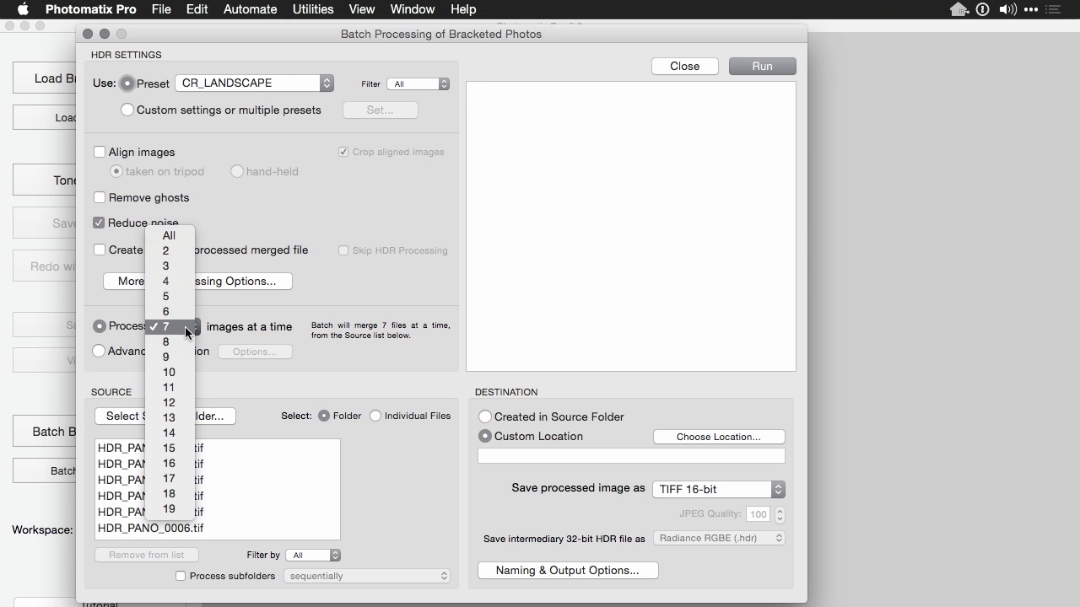
{"action": "left_click", "coordinate": [186, 267]}
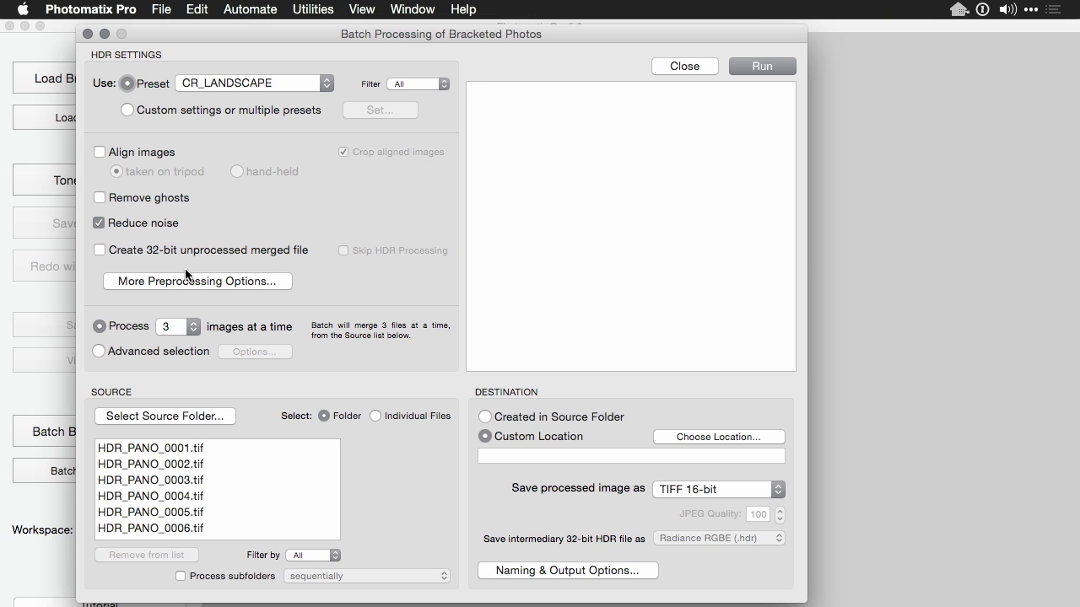
{"action": "left_click", "coordinate": [194, 284]}
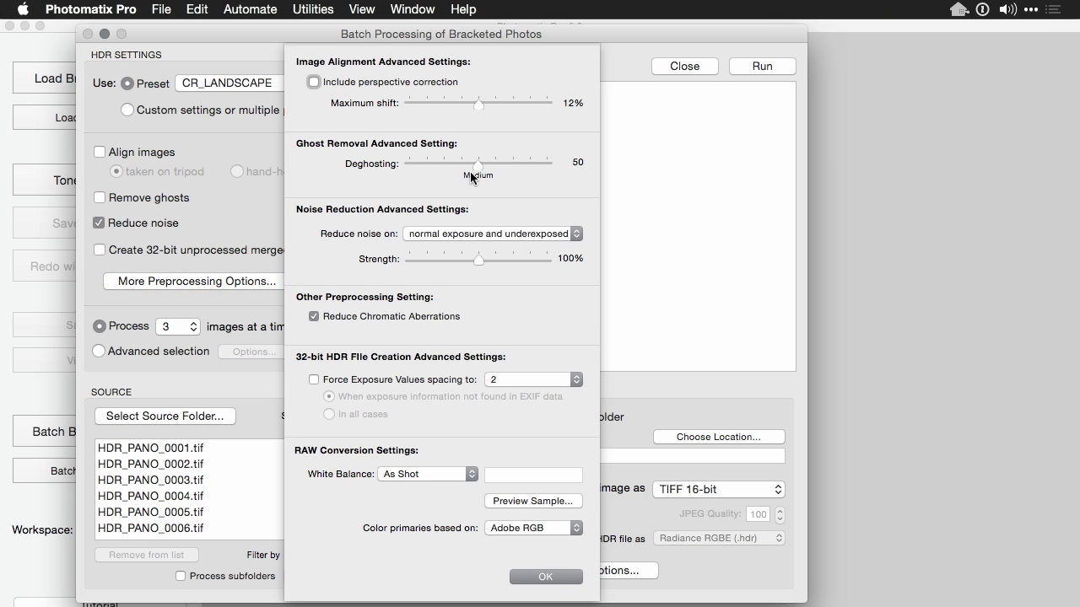
Denoise all source images at 110% strength and confirm the preprocessing options.
{"action": "left_click", "coordinate": [452, 234]}
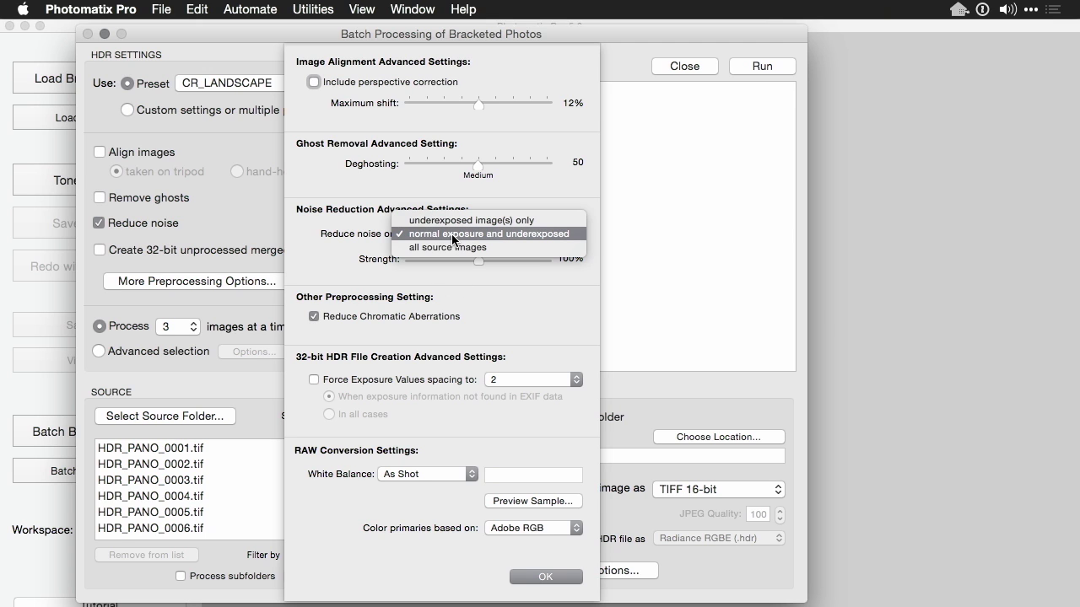
{"action": "left_click", "coordinate": [451, 247]}
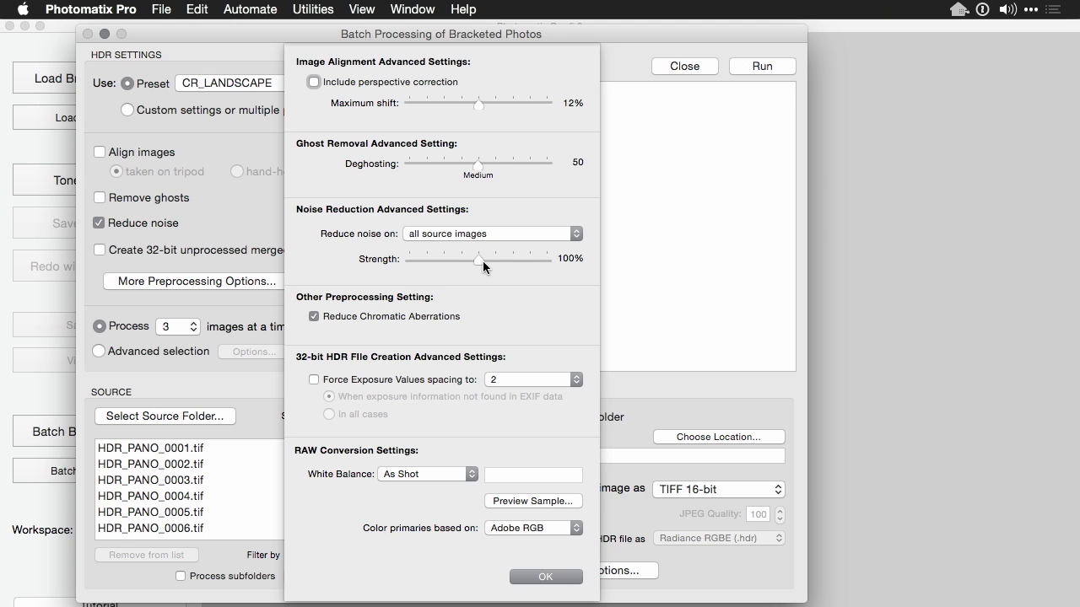
{"action": "left_click_drag", "start_coordinate": [483, 261], "coordinate": [515, 263]}
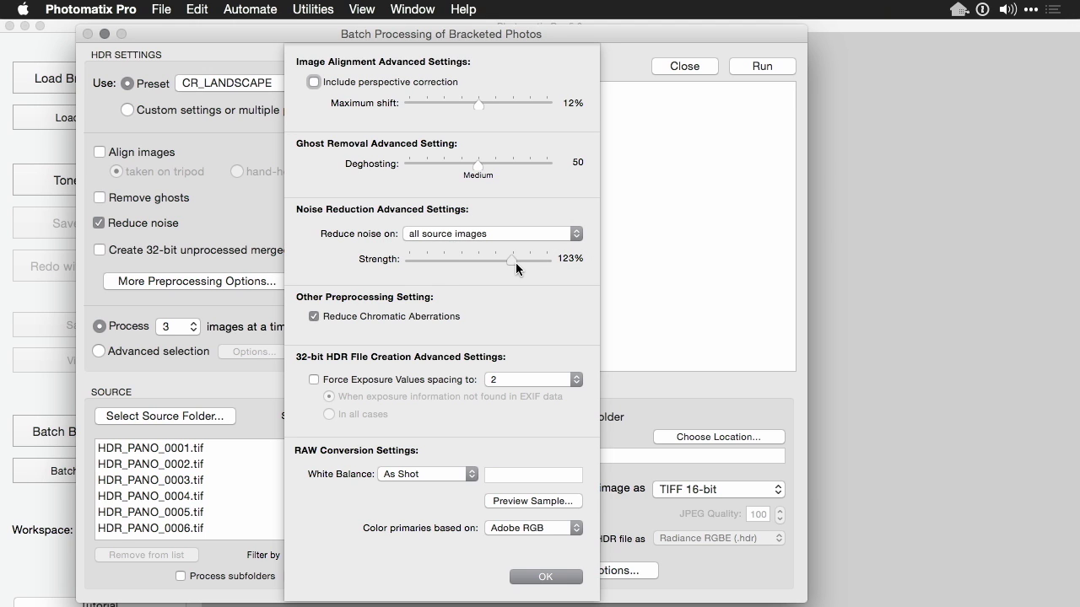
{"action": "left_click", "coordinate": [545, 577]}
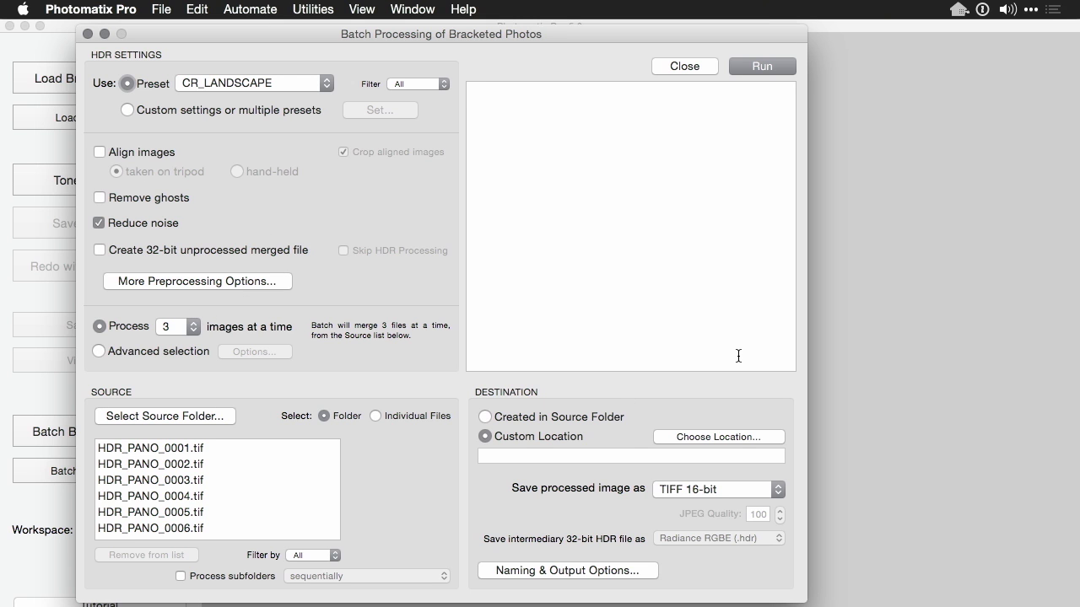
In Finder, go from PROCESSED up to Desktop and into TO_PROCESS.
{"action": "key", "text": "super+Tab"}
{"action": "key", "text": "super+Tab"}
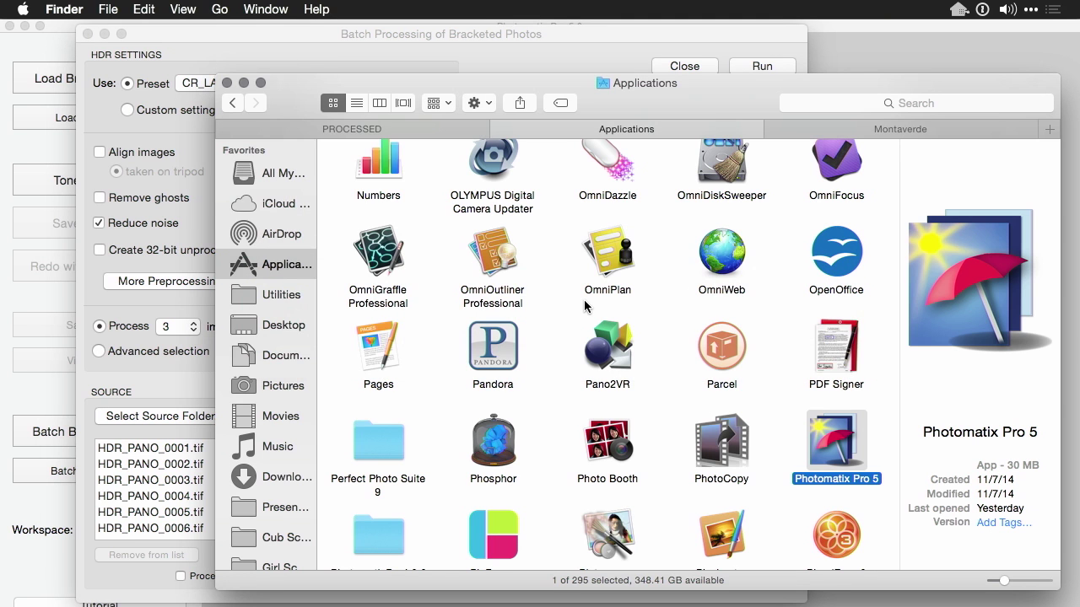
{"action": "left_click", "coordinate": [478, 135]}
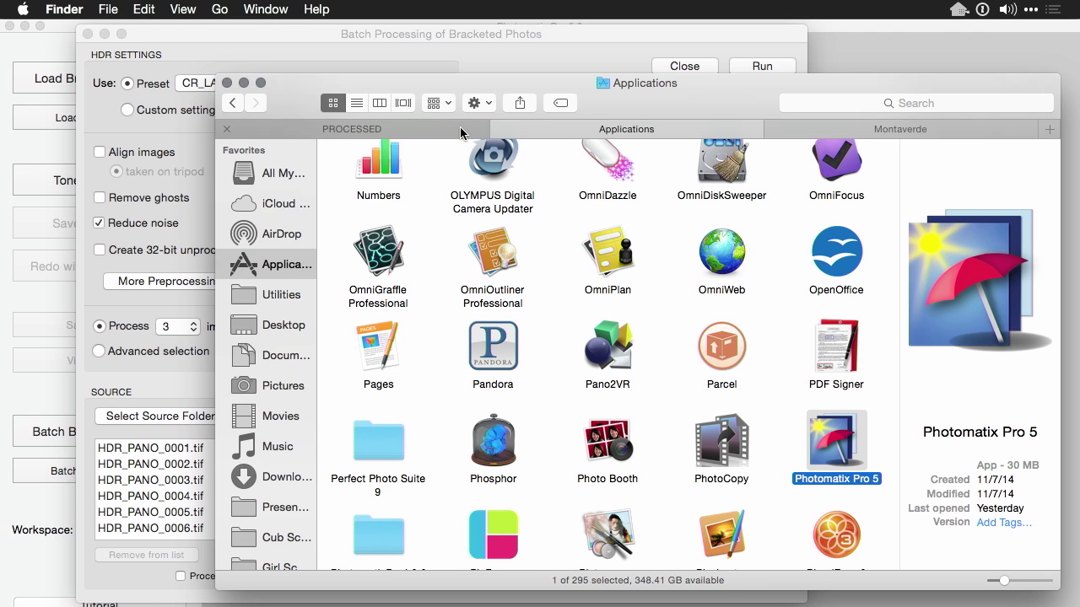
{"action": "key", "text": "super+Up"}
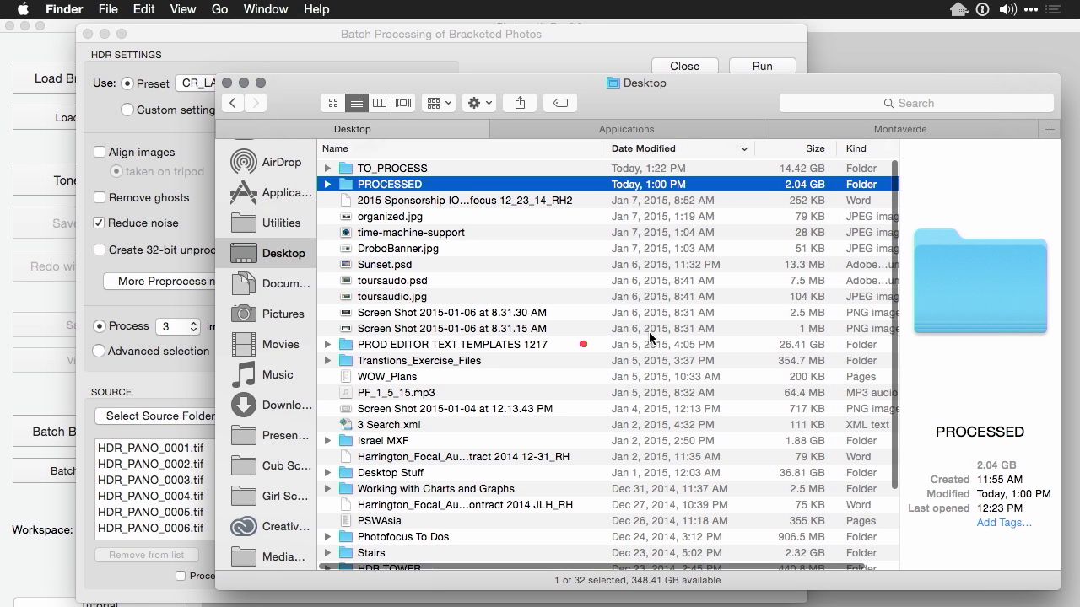
{"action": "double_click", "coordinate": [421, 169]}
Create a new folder named HDR_MERGED inside TO_PROCESS.
{"action": "right_click", "coordinate": [469, 427]}
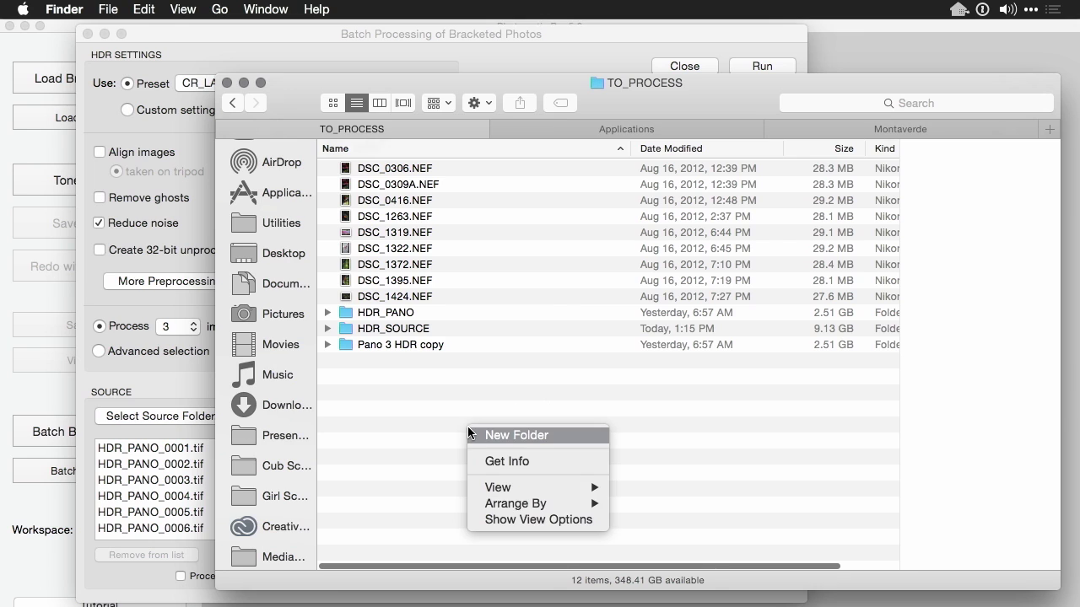
{"action": "left_click", "coordinate": [477, 429]}
{"action": "type", "text": "H"}
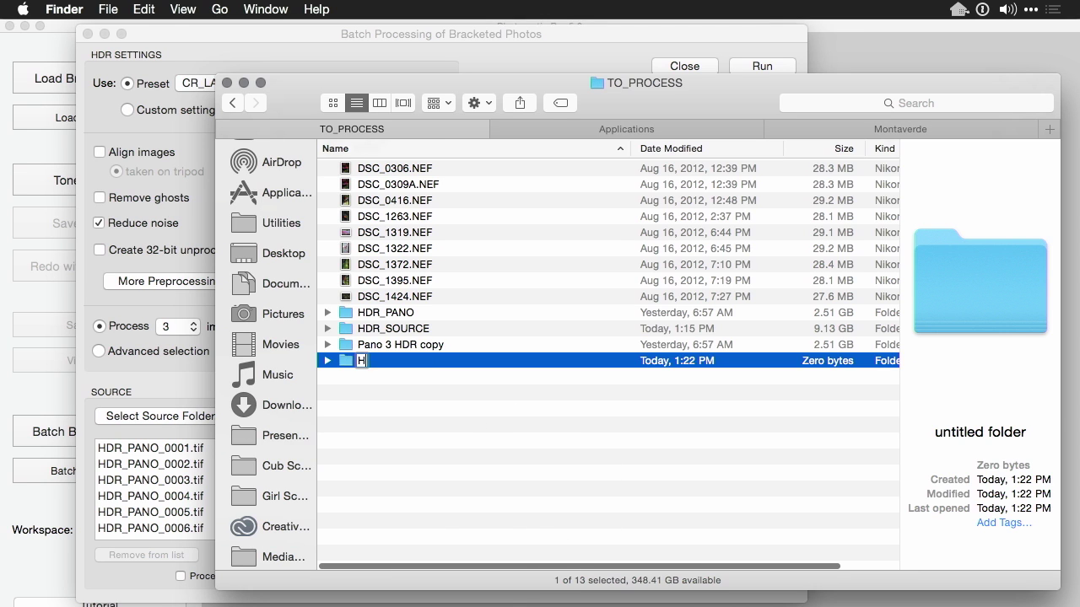
{"action": "type", "text": "DR_MERGED"}
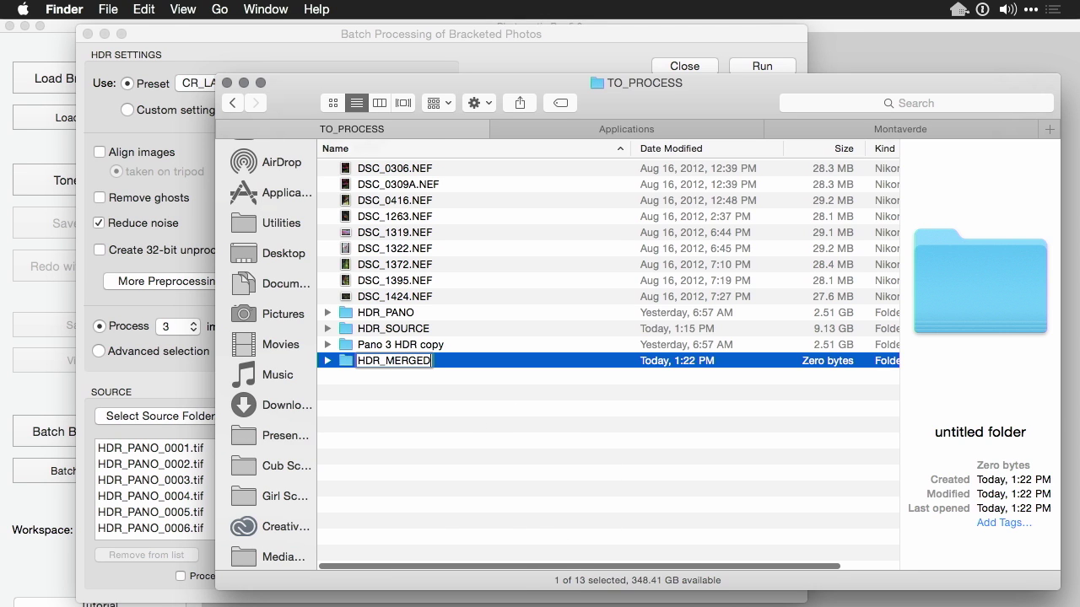
{"action": "key", "text": "Return"}
Set HDR_MERGED as the batch destination folder and start the batch run.
{"action": "left_click", "coordinate": [708, 71]}
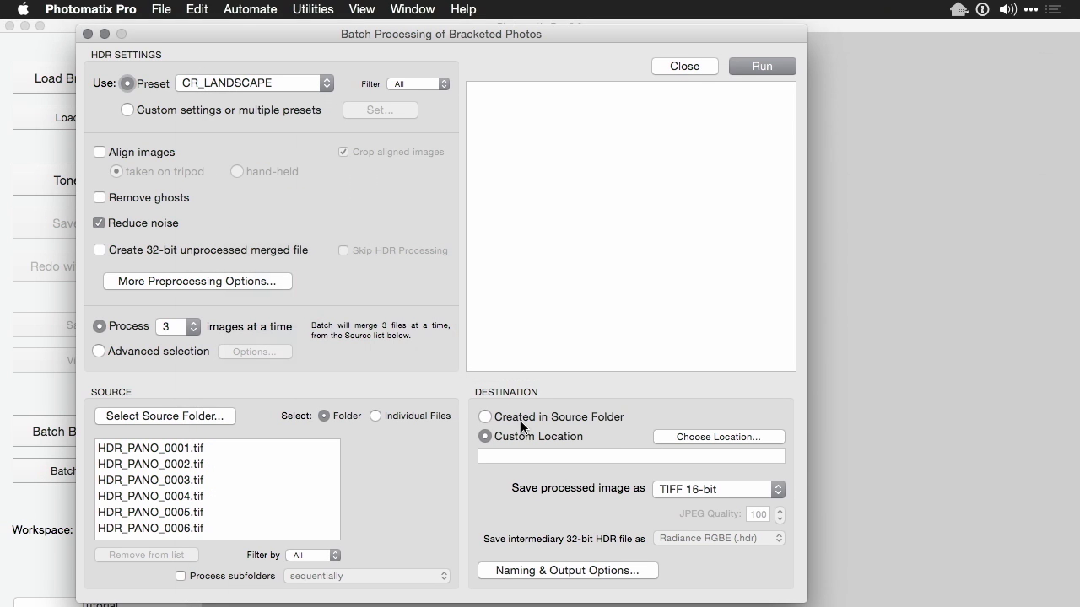
{"action": "left_click", "coordinate": [718, 437]}
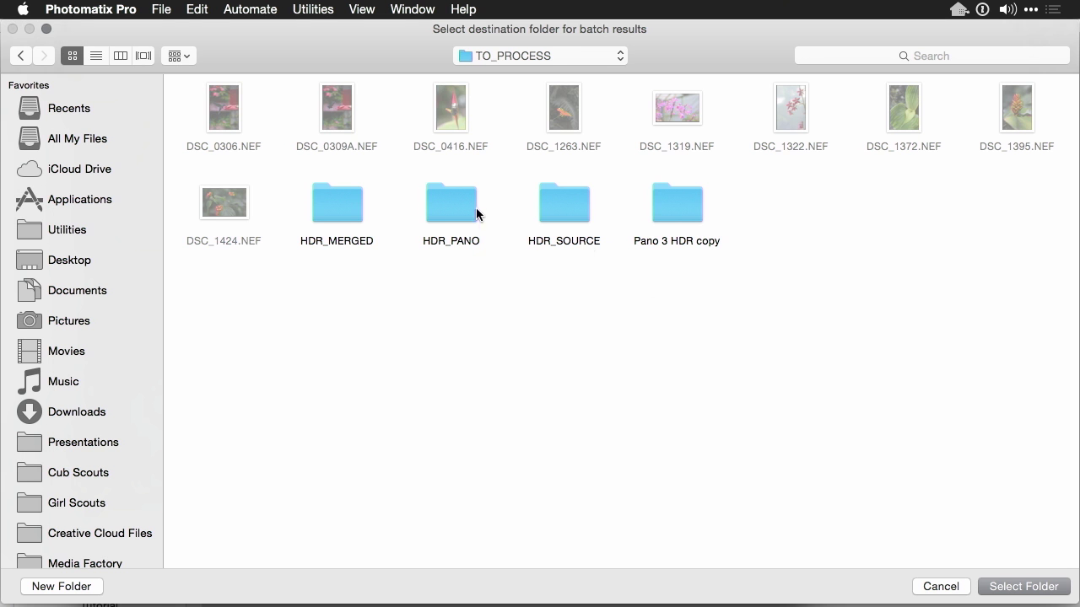
{"action": "double_click", "coordinate": [343, 205]}
{"action": "key", "text": "Return"}
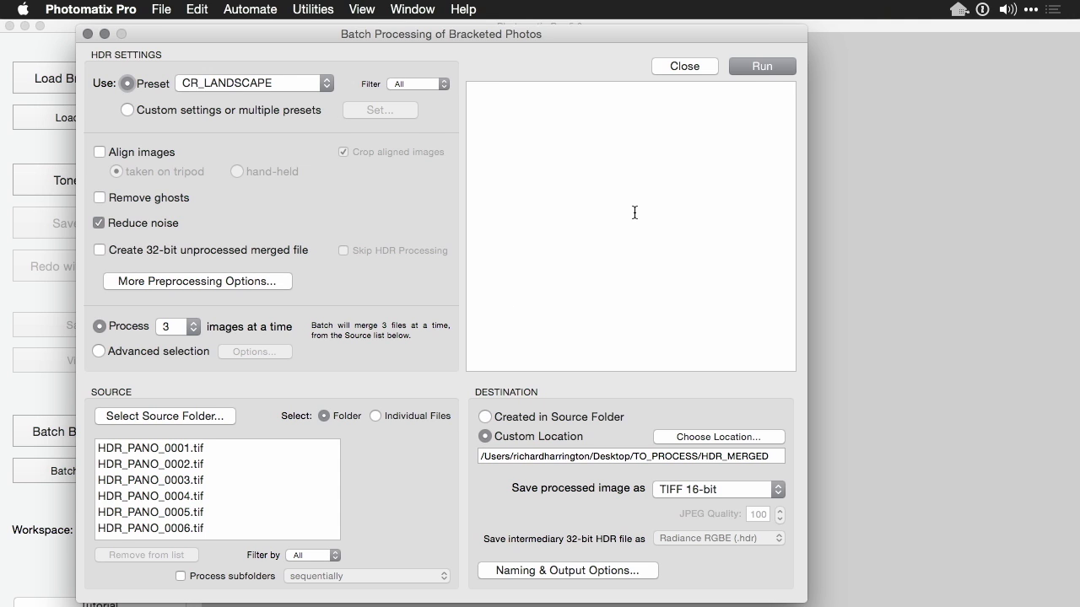
{"action": "left_click", "coordinate": [764, 68]}
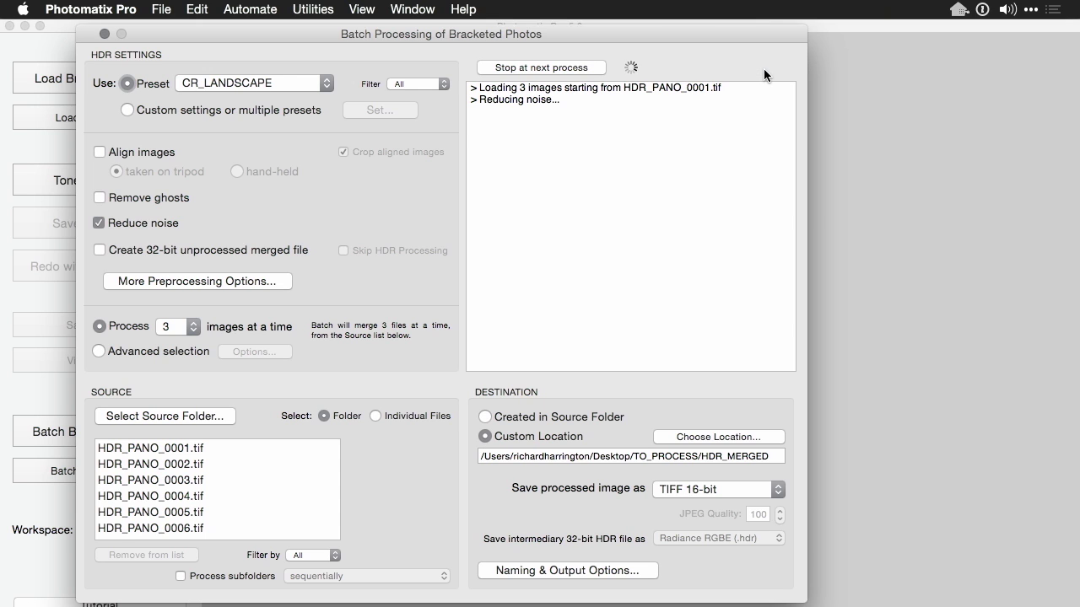